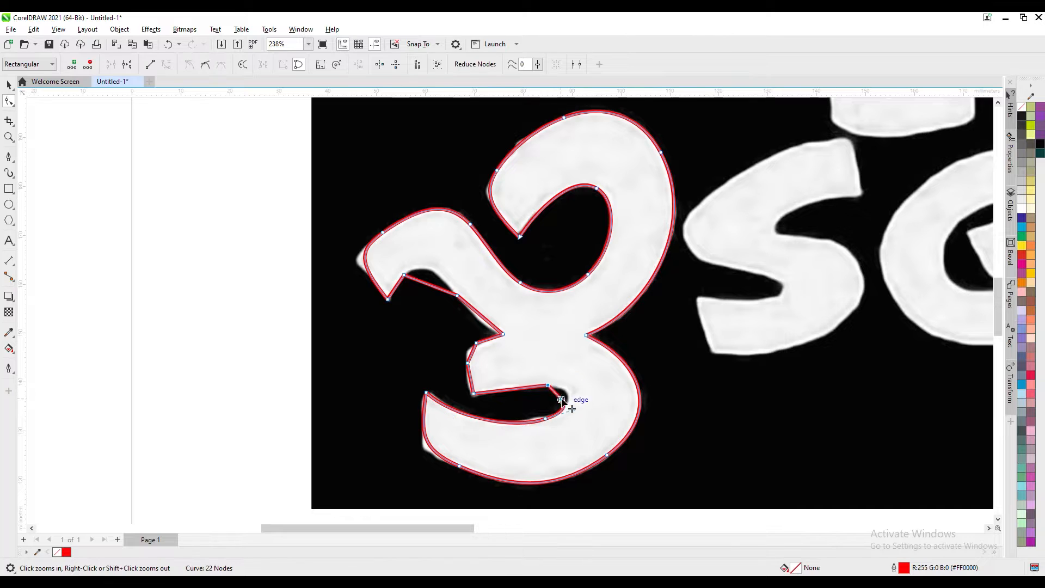
Bend the remaining straight segments along the inner edges of the 3-shaped letter to follow the white shape, removing surplus nodes
{"action": "left_click_drag", "start_coordinate": [473, 394], "coordinate": [456, 350]}
{"action": "right_click", "coordinate": [478, 312]}
{"action": "left_click", "coordinate": [490, 326]}
{"action": "left_click_drag", "start_coordinate": [458, 280], "coordinate": [439, 246]}
{"action": "double_click", "coordinate": [415, 268]}
{"action": "double_click", "coordinate": [404, 275]}
{"action": "left_click", "coordinate": [388, 300]}
{"action": "left_click_drag", "start_coordinate": [358, 263], "coordinate": [351, 259]}
Trace a closed straight-segment outline around the S-shaped letter with the Pen tool
{"action": "scroll", "coordinate": [511, 310], "scroll_direction": "right", "scroll_amount": 3}
{"action": "scroll", "coordinate": [510, 310], "scroll_direction": "up", "scroll_amount": 1}
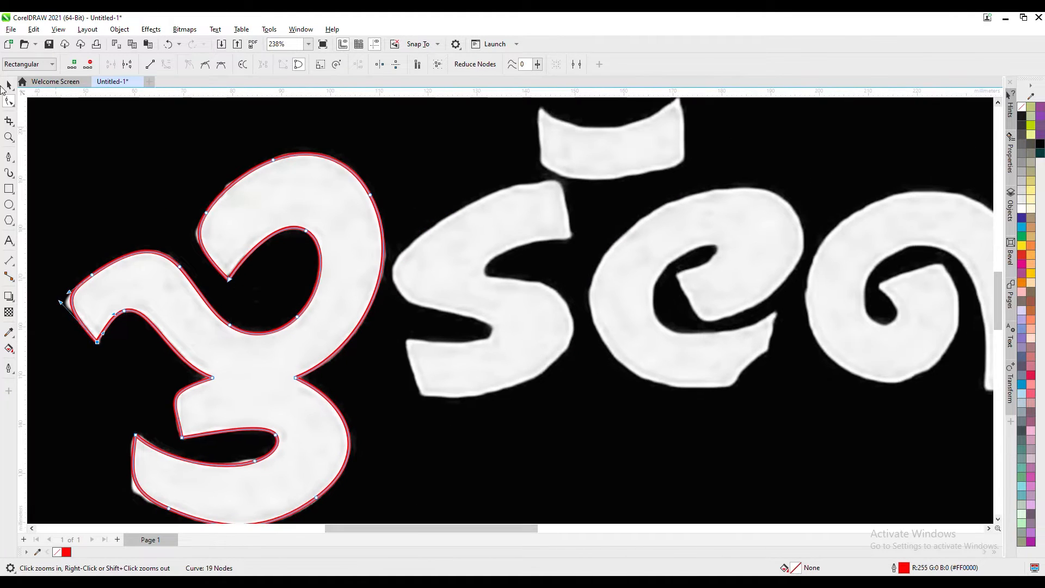
{"action": "left_click", "coordinate": [9, 157]}
{"action": "left_click", "coordinate": [571, 241]}
{"action": "left_click", "coordinate": [558, 187]}
{"action": "left_click", "coordinate": [531, 183]}
{"action": "left_click", "coordinate": [413, 239]}
{"action": "left_click", "coordinate": [402, 297]}
{"action": "left_click", "coordinate": [485, 320]}
{"action": "left_click", "coordinate": [485, 337]}
{"action": "left_click", "coordinate": [407, 337]}
{"action": "left_click", "coordinate": [440, 396]}
{"action": "left_click", "coordinate": [529, 377]}
{"action": "left_click", "coordinate": [574, 325]}
{"action": "left_click", "coordinate": [535, 281]}
{"action": "left_click", "coordinate": [500, 281]}
{"action": "left_click", "coordinate": [500, 256]}
{"action": "left_click", "coordinate": [572, 240]}
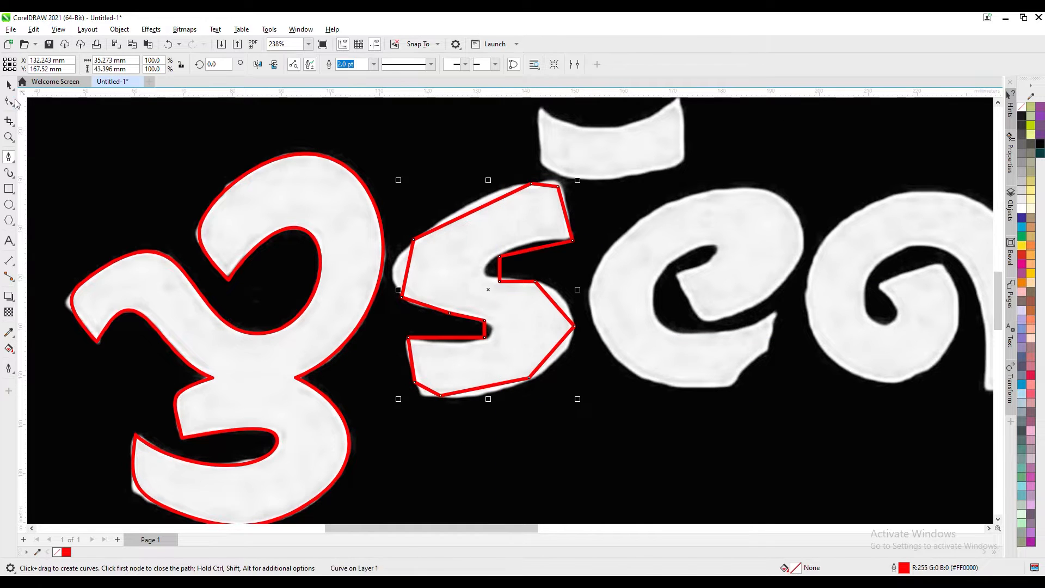
Convert the S outline's upper-left segment to a curve and fit the top edge to the white shape, adjusting its nodes
{"action": "left_click", "coordinate": [8, 101]}
{"action": "right_click", "coordinate": [472, 213]}
{"action": "left_click", "coordinate": [498, 286]}
{"action": "left_click_drag", "start_coordinate": [413, 239], "coordinate": [413, 241]}
{"action": "double_click", "coordinate": [531, 183]}
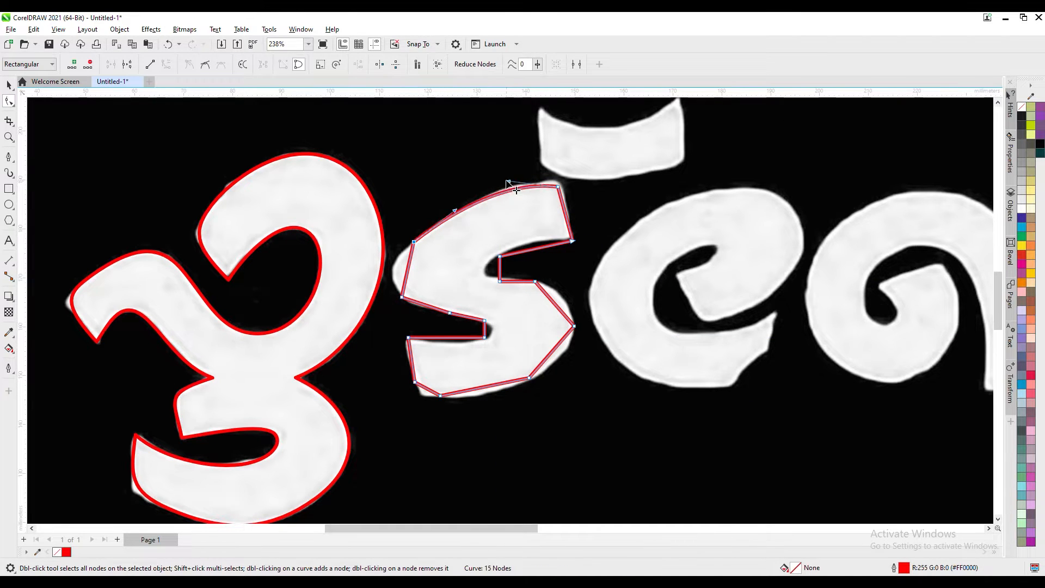
{"action": "double_click", "coordinate": [565, 200]}
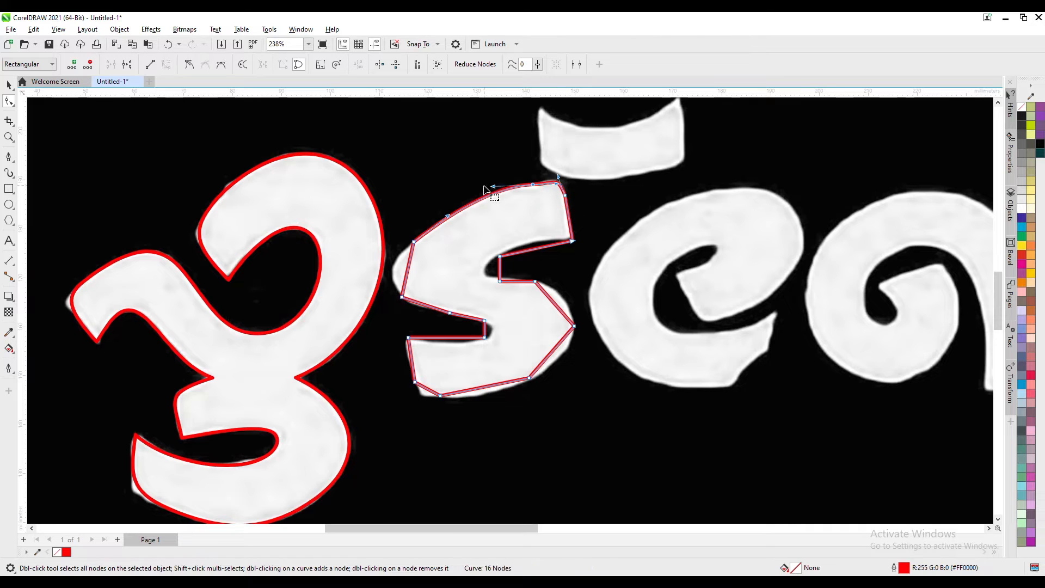
Bend the S outline's upper notch to follow the white letter and remove its surplus corner node
{"action": "left_click_drag", "start_coordinate": [512, 259], "coordinate": [533, 240]}
{"action": "left_click_drag", "start_coordinate": [499, 284], "coordinate": [498, 254]}
{"action": "double_click", "coordinate": [504, 256]}
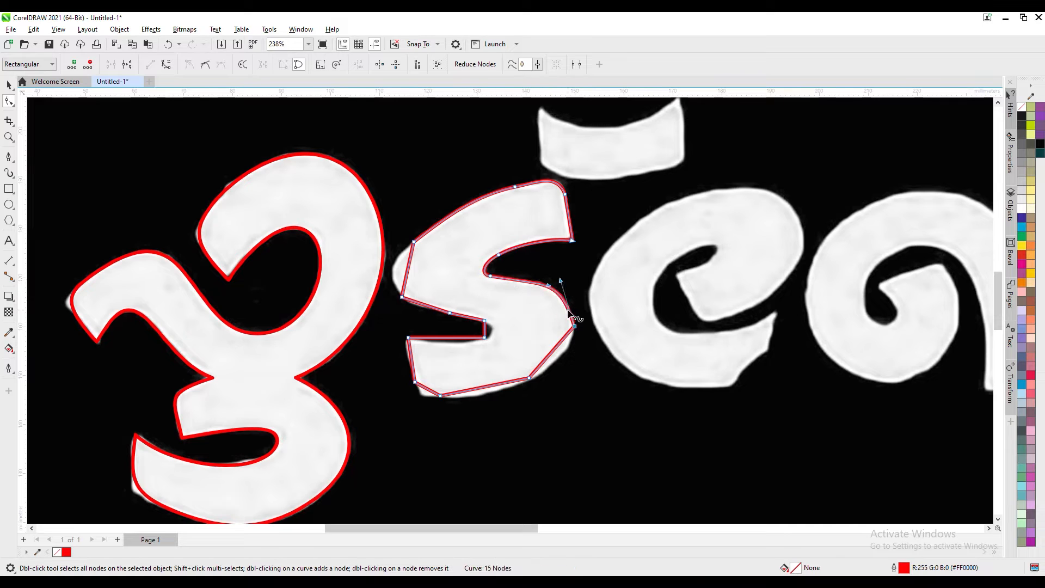
Round the S outline's right bulge and bottom edge to match the letter, replacing the corner nodes
{"action": "left_click_drag", "start_coordinate": [529, 378], "coordinate": [529, 379]}
{"action": "double_click", "coordinate": [533, 282]}
{"action": "double_click", "coordinate": [563, 299]}
{"action": "double_click", "coordinate": [567, 345]}
{"action": "left_click_drag", "start_coordinate": [569, 316], "coordinate": [572, 319]}
{"action": "double_click", "coordinate": [528, 379]}
{"action": "left_click_drag", "start_coordinate": [485, 386], "coordinate": [480, 396]}
{"action": "double_click", "coordinate": [474, 395]}
{"action": "double_click", "coordinate": [440, 395]}
{"action": "double_click", "coordinate": [415, 382]}
Convert the S outline's lower notch to curves and fit it to the letter, removing the extra corner node
{"action": "right_click", "coordinate": [461, 339]}
{"action": "left_click", "coordinate": [492, 413]}
{"action": "left_click_drag", "start_coordinate": [472, 337], "coordinate": [474, 317]}
{"action": "double_click", "coordinate": [466, 342]}
{"action": "double_click", "coordinate": [484, 321]}
Round the S outline's left side and refine its upper-left edge to match the white letter
{"action": "double_click", "coordinate": [431, 309]}
{"action": "double_click", "coordinate": [402, 297]}
{"action": "double_click", "coordinate": [420, 237]}
{"action": "double_click", "coordinate": [414, 241]}
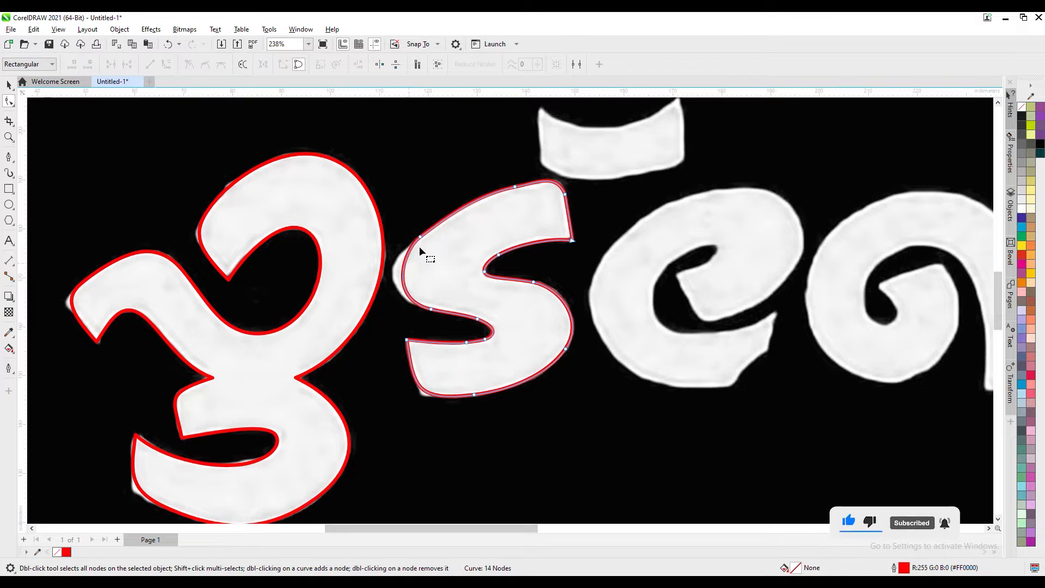
{"action": "left_click_drag", "start_coordinate": [404, 266], "coordinate": [396, 265]}
{"action": "left_click_drag", "start_coordinate": [457, 211], "coordinate": [458, 214]}
Trace a closed straight-segment outline around the curved accent mark above the S with the Pen tool
{"action": "key", "text": "F5"}
{"action": "left_click", "coordinate": [539, 106]}
{"action": "left_click", "coordinate": [538, 160]}
{"action": "left_click", "coordinate": [616, 175]}
{"action": "left_click", "coordinate": [683, 154]}
{"action": "left_click", "coordinate": [679, 99]}
{"action": "left_click", "coordinate": [604, 128]}
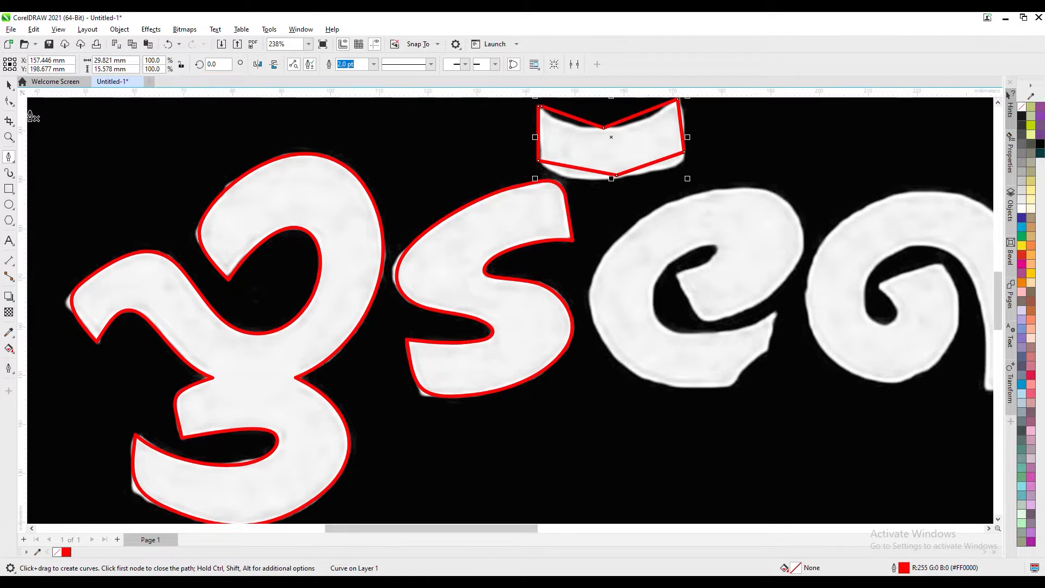
Curve the accent outline's upper edge to follow the mark's concave top
{"action": "left_click", "coordinate": [9, 102]}
{"action": "right_click", "coordinate": [602, 128]}
{"action": "left_click", "coordinate": [611, 134]}
{"action": "scroll", "coordinate": [611, 134], "scroll_direction": "up", "scroll_amount": 1}
{"action": "left_click_drag", "start_coordinate": [616, 220], "coordinate": [576, 222]}
{"action": "left_click_drag", "start_coordinate": [601, 213], "coordinate": [642, 217]}
Convert the accent outline's lower edge to a curve, remove its middle node and nudge the edge to fit the mark
{"action": "right_click", "coordinate": [595, 256]}
{"action": "left_click", "coordinate": [609, 321]}
{"action": "left_click_drag", "start_coordinate": [538, 245], "coordinate": [540, 246]}
{"action": "double_click", "coordinate": [617, 260]}
{"action": "left_click_drag", "start_coordinate": [584, 274], "coordinate": [578, 277]}
{"action": "key", "text": "Down"}
{"action": "key", "text": "Down"}
{"action": "key", "text": "Down"}
{"action": "key", "text": "space"}
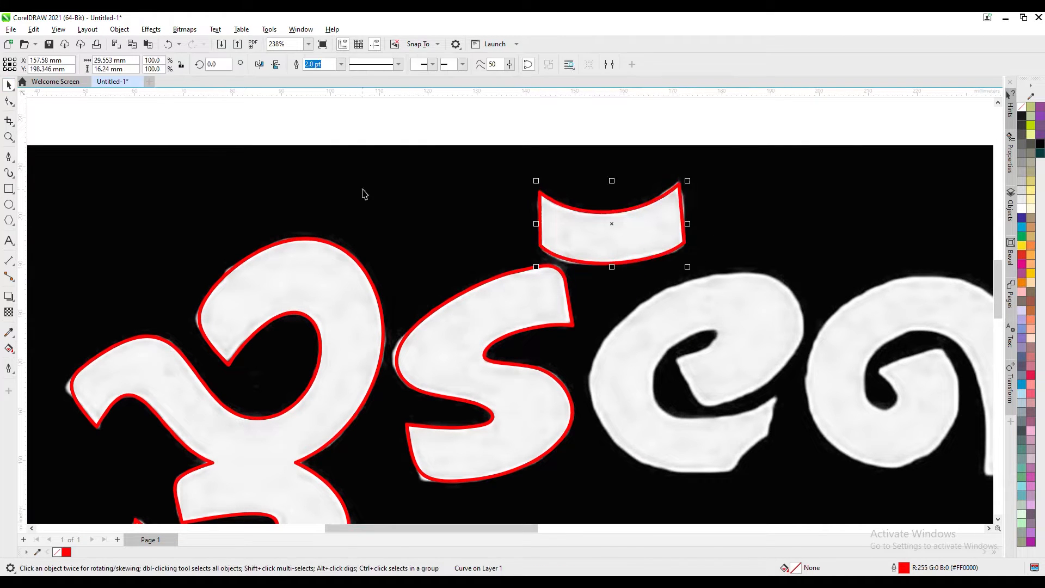
Trace a closed straight-segment outline around the C-shaped letter with the Pen tool, including its inner hook
{"action": "left_click_drag", "start_coordinate": [430, 528], "coordinate": [494, 528]}
{"action": "left_click", "coordinate": [9, 157]}
{"action": "left_click", "coordinate": [385, 358]}
{"action": "left_click", "coordinate": [426, 404]}
{"action": "left_click", "coordinate": [499, 360]}
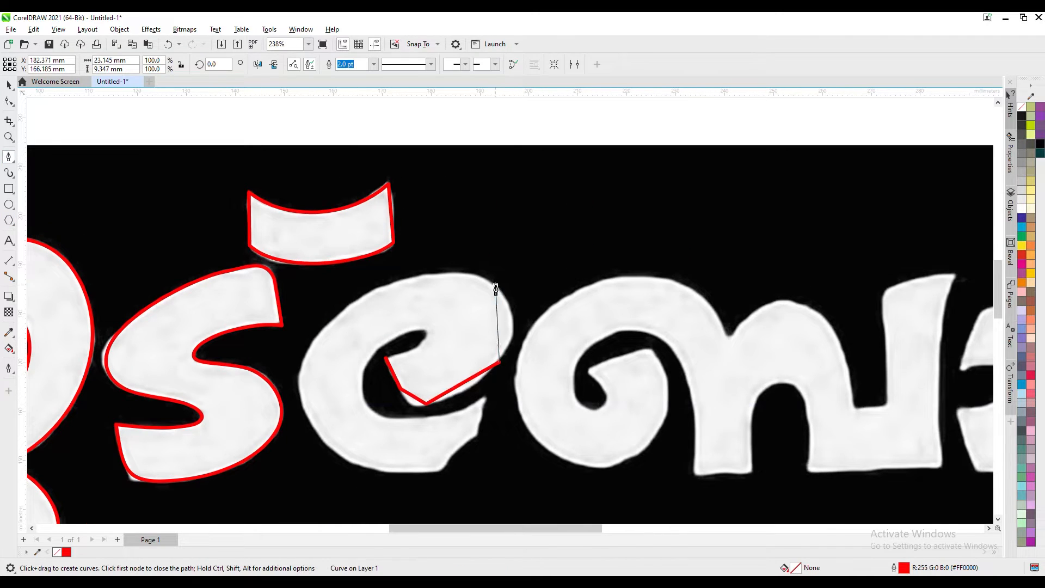
{"action": "left_click", "coordinate": [495, 284]}
{"action": "left_click", "coordinate": [363, 295]}
{"action": "left_click", "coordinate": [300, 403]}
{"action": "left_click", "coordinate": [374, 469]}
{"action": "left_click", "coordinate": [426, 473]}
{"action": "left_click", "coordinate": [467, 443]}
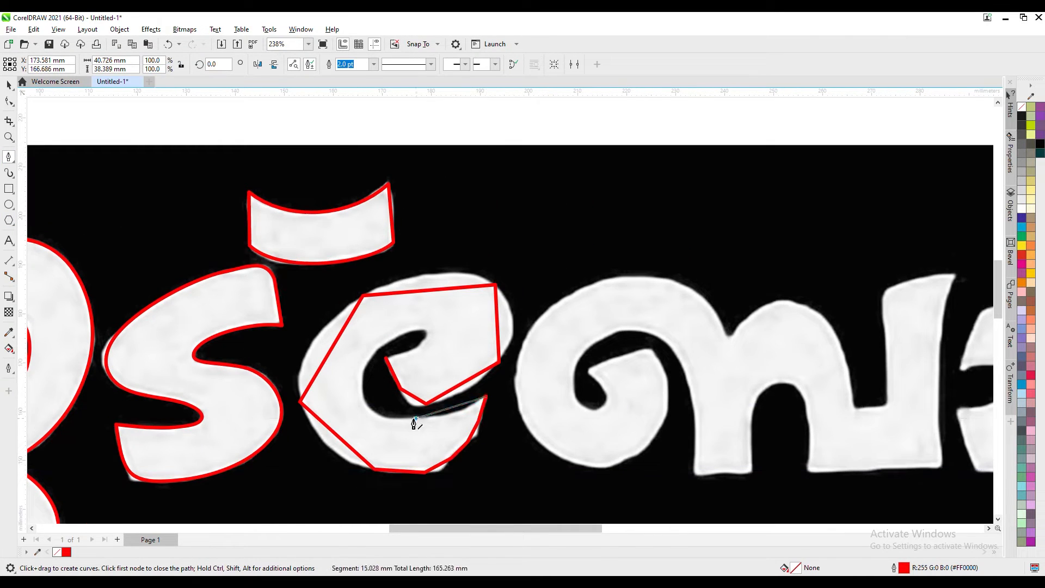
{"action": "left_click", "coordinate": [386, 359]}
Bend the C outline's top, right and upper-left segments to follow the outer edge of the letter
{"action": "key", "text": "F10"}
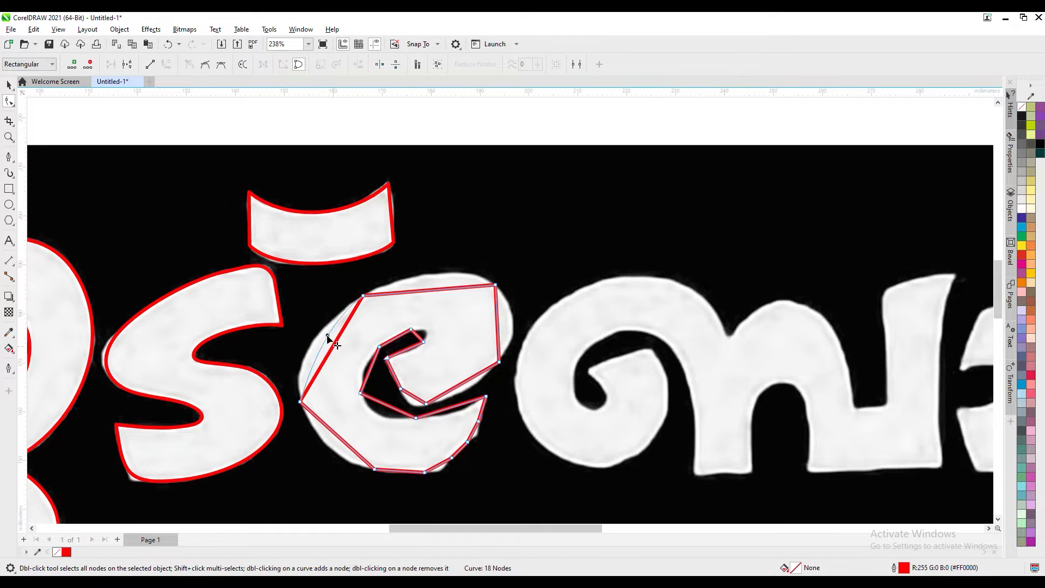
{"action": "left_click_drag", "start_coordinate": [453, 286], "coordinate": [451, 260]}
{"action": "left_click_drag", "start_coordinate": [505, 364], "coordinate": [524, 320]}
{"action": "left_click_drag", "start_coordinate": [446, 273], "coordinate": [450, 273]}
{"action": "left_click_drag", "start_coordinate": [515, 274], "coordinate": [510, 274]}
{"action": "left_click_drag", "start_coordinate": [325, 326], "coordinate": [329, 323]}
Round the C outline's left and bottom edges and adjust its lower-right tail, removing surplus nodes
{"action": "double_click", "coordinate": [302, 368]}
{"action": "double_click", "coordinate": [300, 401]}
{"action": "mouse_move", "coordinate": [375, 469]}
{"action": "left_mouse_down"}
{"action": "mouse_move", "coordinate": [329, 447]}
{"action": "mouse_move", "coordinate": [370, 468]}
{"action": "left_mouse_up"}
{"action": "left_click", "coordinate": [358, 477]}
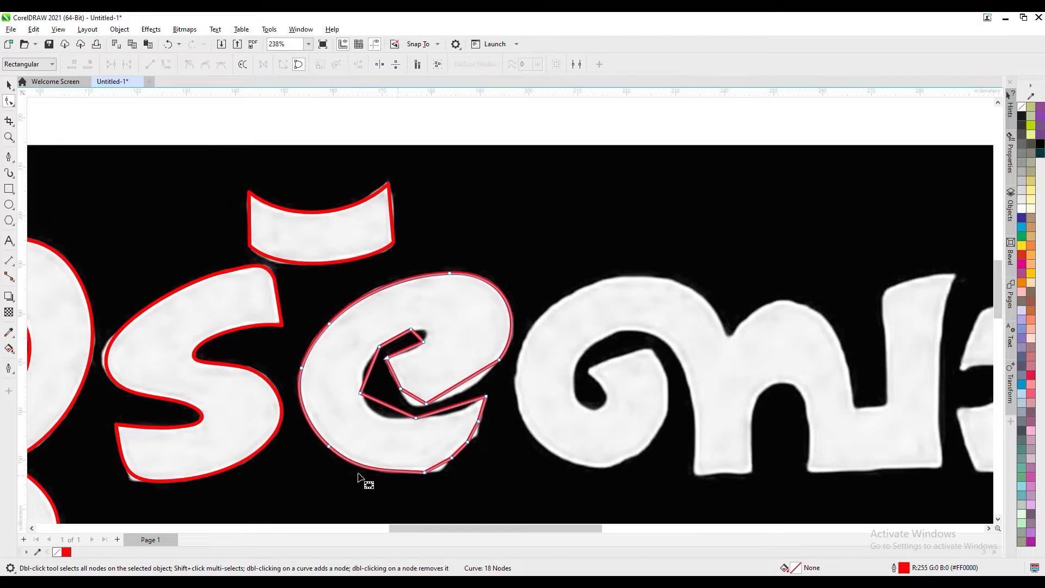
{"action": "double_click", "coordinate": [312, 434]}
{"action": "double_click", "coordinate": [302, 369]}
{"action": "left_click_drag", "start_coordinate": [311, 433], "coordinate": [308, 416]}
{"action": "left_click", "coordinate": [413, 480]}
{"action": "double_click", "coordinate": [308, 417]}
{"action": "left_click_drag", "start_coordinate": [447, 464], "coordinate": [474, 443]}
{"action": "double_click", "coordinate": [479, 422]}
Convert the C outline's inner lower edge to a curve and bend it around the opening, removing the corner nodes
{"action": "right_click", "coordinate": [438, 411]}
{"action": "left_click", "coordinate": [464, 284]}
{"action": "double_click", "coordinate": [416, 418]}
{"action": "left_click_drag", "start_coordinate": [361, 393], "coordinate": [363, 392]}
{"action": "left_click_drag", "start_coordinate": [410, 416], "coordinate": [385, 417]}
{"action": "double_click", "coordinate": [385, 415]}
{"action": "double_click", "coordinate": [363, 393]}
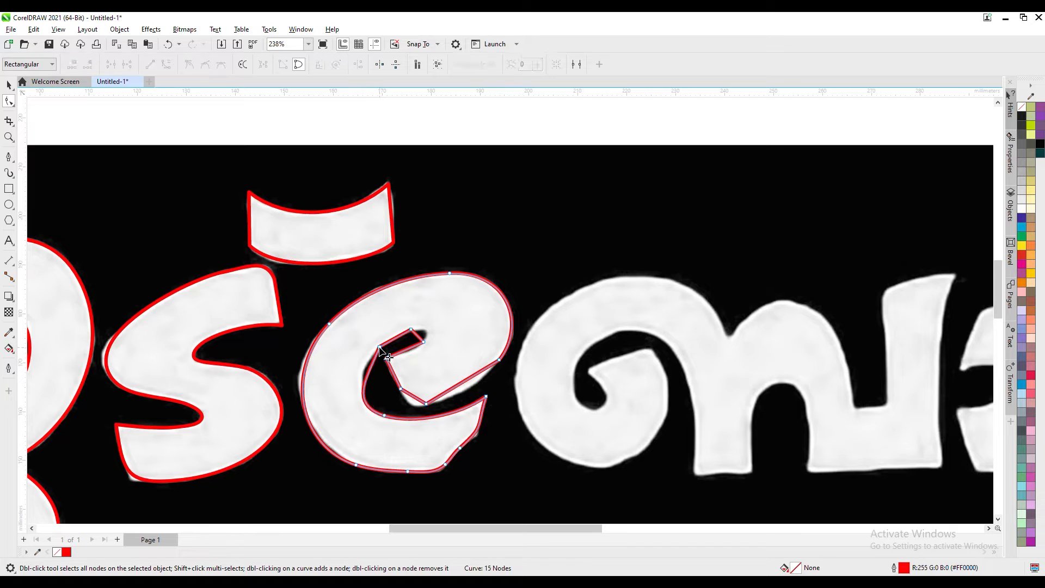
Bend the hook's upper and lower edges inside the C outline into curves that follow the letter, removing surplus nodes
{"action": "left_click_drag", "start_coordinate": [380, 345], "coordinate": [364, 338]}
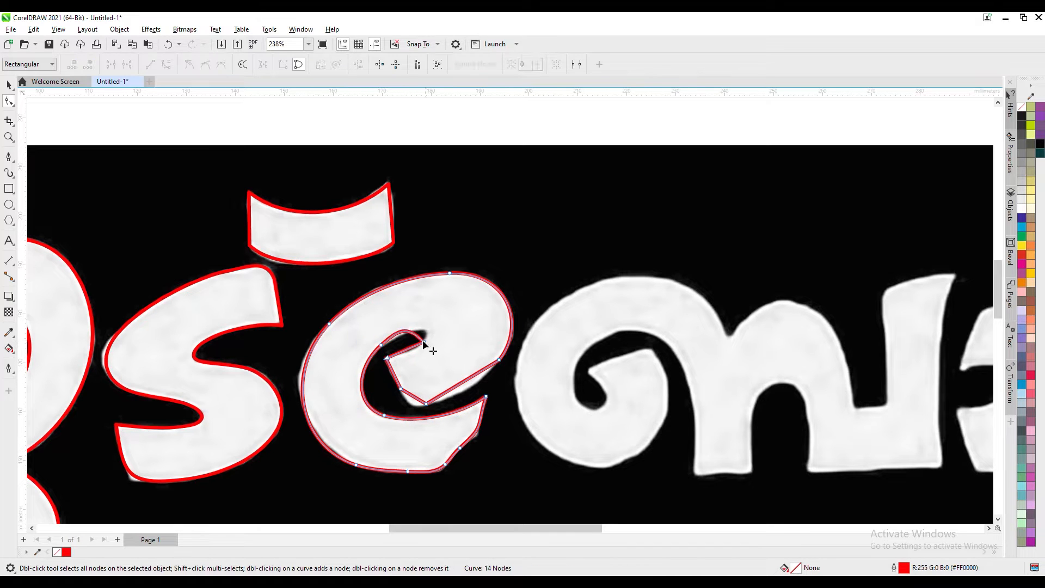
{"action": "left_click_drag", "start_coordinate": [404, 358], "coordinate": [404, 356]}
{"action": "right_click", "coordinate": [408, 395]}
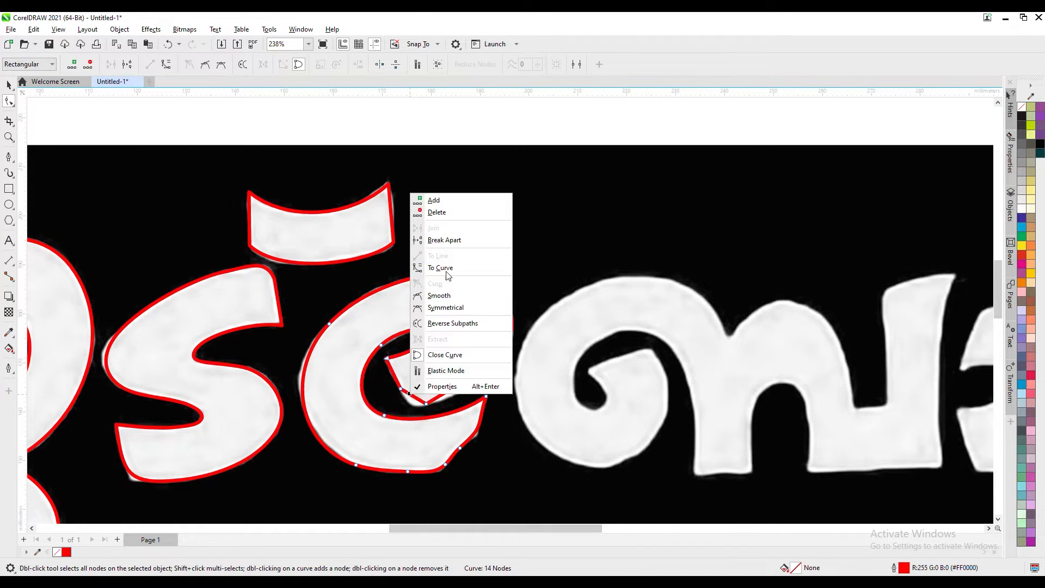
{"action": "left_click", "coordinate": [441, 268]}
{"action": "double_click", "coordinate": [400, 389]}
{"action": "left_click_drag", "start_coordinate": [426, 403], "coordinate": [403, 398]}
{"action": "double_click", "coordinate": [424, 406]}
{"action": "double_click", "coordinate": [434, 404]}
{"action": "left_click", "coordinate": [498, 361]}
Trace a closed straight-segment outline around the spiral-and-arch letter with the Pen tool, including its inner spiral, inner arch and tall stem
{"action": "left_click", "coordinate": [9, 85]}
{"action": "left_click", "coordinate": [988, 528]}
{"action": "left_click", "coordinate": [8, 157]}
{"action": "left_click", "coordinate": [398, 366]}
{"action": "left_click", "coordinate": [443, 352]}
{"action": "left_click", "coordinate": [465, 359]}
{"action": "left_click", "coordinate": [458, 438]}
{"action": "left_click", "coordinate": [388, 464]}
{"action": "left_click", "coordinate": [323, 396]}
{"action": "left_click", "coordinate": [360, 300]}
{"action": "left_click", "coordinate": [452, 277]}
{"action": "left_click", "coordinate": [535, 334]}
{"action": "left_click", "coordinate": [582, 298]}
{"action": "left_click", "coordinate": [642, 329]}
{"action": "left_click", "coordinate": [660, 410]}
{"action": "left_click", "coordinate": [691, 405]}
{"action": "left_click", "coordinate": [703, 284]}
{"action": "left_click", "coordinate": [746, 451]}
{"action": "left_click", "coordinate": [739, 466]}
{"action": "left_click", "coordinate": [628, 472]}
{"action": "left_click", "coordinate": [614, 463]}
{"action": "left_click", "coordinate": [614, 405]}
{"action": "left_click", "coordinate": [581, 383]}
{"action": "left_click", "coordinate": [558, 414]}
{"action": "left_click", "coordinate": [509, 475]}
{"action": "left_click", "coordinate": [500, 466]}
{"action": "left_click", "coordinate": [493, 381]}
{"action": "left_click", "coordinate": [447, 331]}
{"action": "left_click", "coordinate": [386, 354]}
{"action": "left_click", "coordinate": [379, 396]}
{"action": "left_click", "coordinate": [402, 409]}
{"action": "left_click", "coordinate": [412, 394]}
Reposition the node at the spiral's inner tip and curve the edge running from it over the spiral's inner lobe
{"action": "left_click", "coordinate": [8, 101]}
{"action": "scroll", "coordinate": [381, 456], "scroll_direction": "up", "scroll_amount": 2}
{"action": "left_click_drag", "start_coordinate": [413, 289], "coordinate": [407, 297]}
{"action": "right_click", "coordinate": [460, 279]}
{"action": "left_click", "coordinate": [491, 356]}
{"action": "double_click", "coordinate": [494, 265]}
{"action": "left_click_drag", "start_coordinate": [475, 258], "coordinate": [504, 260]}
{"action": "mouse_move", "coordinate": [536, 278]}
{"action": "left_mouse_down"}
{"action": "mouse_move", "coordinate": [523, 279]}
{"action": "mouse_move", "coordinate": [527, 268]}
{"action": "left_mouse_up"}
Bend the right and bottom edges of the spiral outline to the letter and remove the surplus bottom nodes
{"action": "left_click_drag", "start_coordinate": [523, 420], "coordinate": [549, 364]}
{"action": "left_click_drag", "start_coordinate": [544, 392], "coordinate": [537, 443]}
{"action": "left_click_drag", "start_coordinate": [395, 469], "coordinate": [394, 471]}
{"action": "left_click_drag", "start_coordinate": [464, 447], "coordinate": [468, 478]}
{"action": "double_click", "coordinate": [460, 467]}
{"action": "left_click_drag", "start_coordinate": [340, 455], "coordinate": [401, 483]}
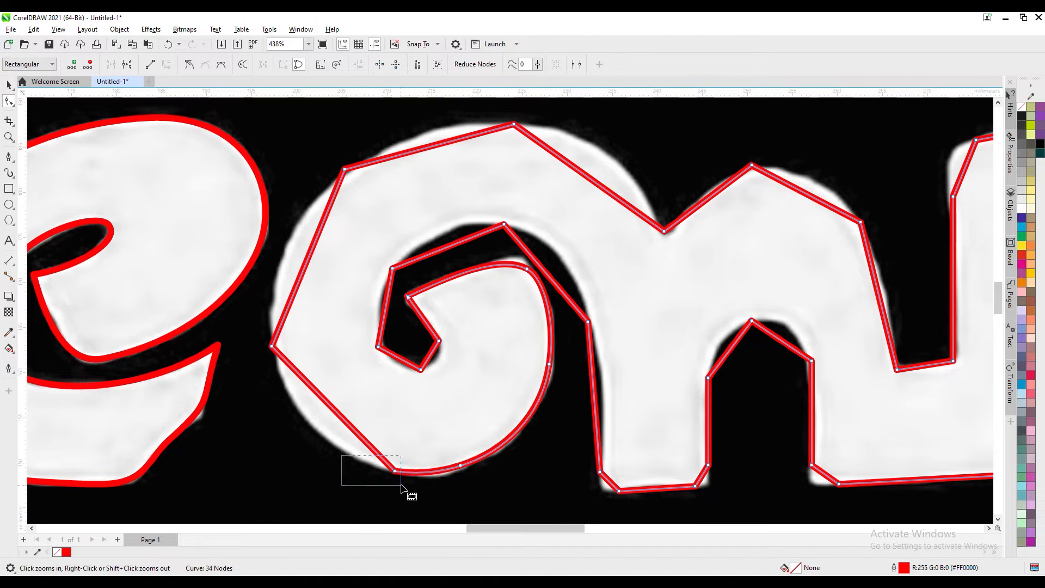
{"action": "key", "text": "Delete"}
Curve the spiral's outer left side along the letter edge, replacing the corner nodes with nodes on the curve
{"action": "left_click_drag", "start_coordinate": [272, 346], "coordinate": [275, 346]}
{"action": "left_click_drag", "start_coordinate": [333, 415], "coordinate": [282, 426]}
{"action": "double_click", "coordinate": [296, 403]}
{"action": "left_click_drag", "start_coordinate": [257, 333], "coordinate": [285, 351]}
{"action": "key", "text": "Delete"}
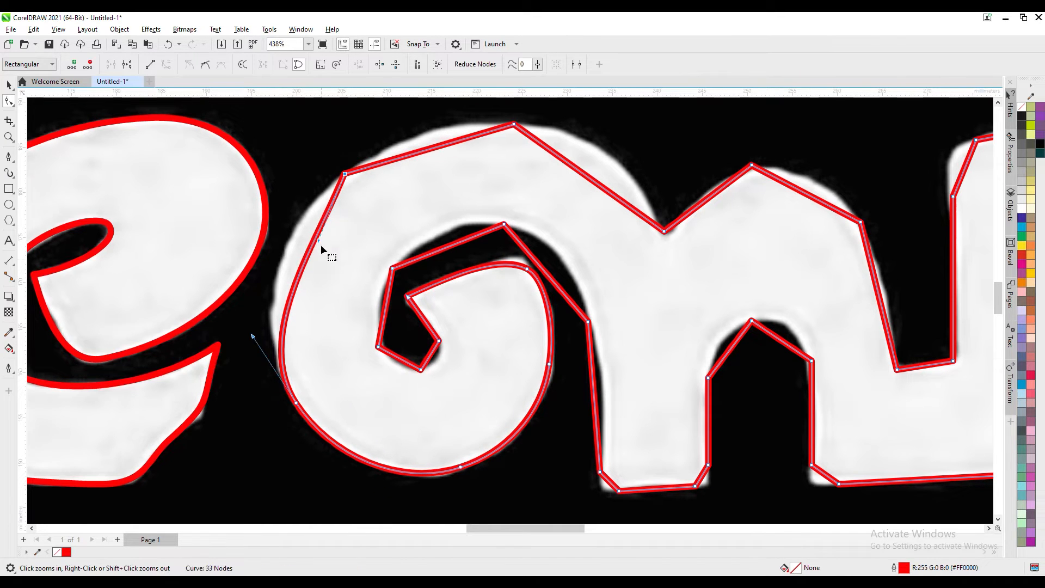
{"action": "left_click_drag", "start_coordinate": [313, 244], "coordinate": [288, 245]}
{"action": "double_click", "coordinate": [288, 244]}
{"action": "double_click", "coordinate": [344, 170]}
Round the top of the spiral down to the notch before the arch and align the notch node with the letter
{"action": "left_click", "coordinate": [513, 125]}
{"action": "left_click_drag", "start_coordinate": [426, 149], "coordinate": [454, 115]}
{"action": "double_click", "coordinate": [434, 133]}
{"action": "double_click", "coordinate": [514, 125]}
{"action": "left_click", "coordinate": [663, 232]}
{"action": "left_click_drag", "start_coordinate": [612, 193], "coordinate": [629, 140]}
{"action": "left_click_drag", "start_coordinate": [664, 231], "coordinate": [664, 236]}
Shape the outer arch beside the notch into a smooth curve down to the stem's base, removing its corner nodes
{"action": "left_click", "coordinate": [752, 165]}
{"action": "key", "text": "Delete"}
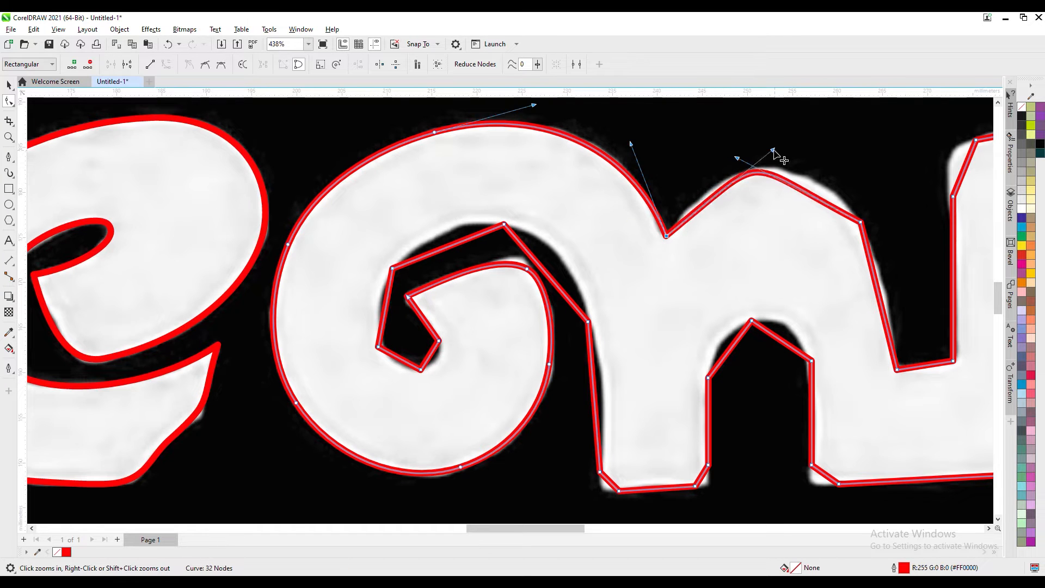
{"action": "left_click_drag", "start_coordinate": [771, 154], "coordinate": [804, 138]}
{"action": "left_click_drag", "start_coordinate": [716, 179], "coordinate": [703, 162]}
{"action": "double_click", "coordinate": [785, 173]}
{"action": "double_click", "coordinate": [861, 222]}
{"action": "left_click_drag", "start_coordinate": [879, 297], "coordinate": [889, 299]}
Round the upper-left corner of the tall stem to match the letter
{"action": "scroll", "coordinate": [888, 304], "scroll_direction": "right", "scroll_amount": 3}
{"action": "left_click_drag", "start_coordinate": [662, 196], "coordinate": [662, 209]}
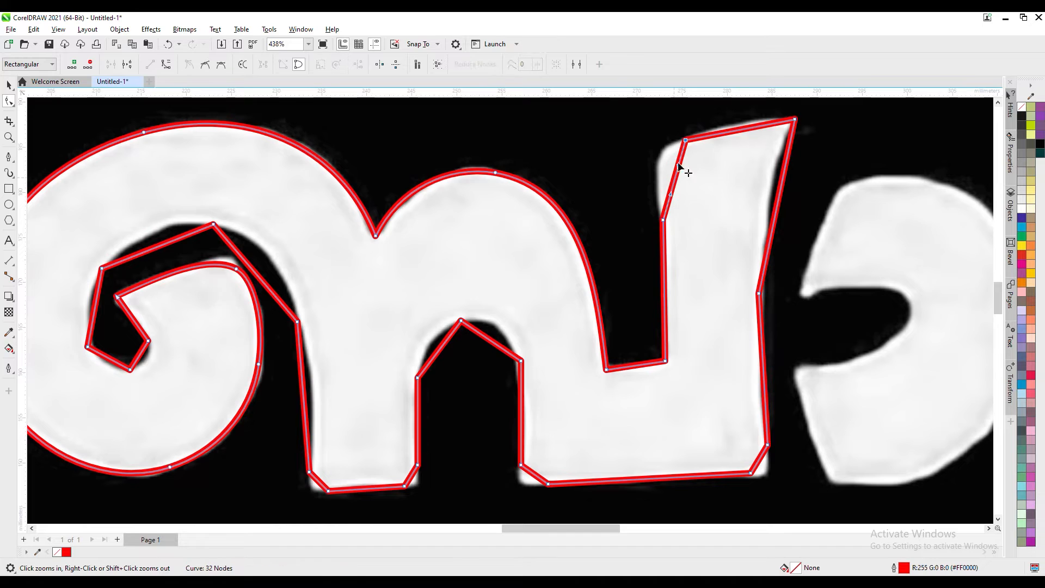
{"action": "key", "text": "Delete"}
{"action": "double_click", "coordinate": [658, 233]}
{"action": "left_click_drag", "start_coordinate": [658, 233], "coordinate": [659, 207]}
Convert the tall stem's right edge to a curve and bend it along the letter
{"action": "right_click", "coordinate": [781, 170]}
{"action": "key", "text": "c"}
{"action": "left_click_drag", "start_coordinate": [781, 180], "coordinate": [772, 200]}
{"action": "left_click_drag", "start_coordinate": [758, 293], "coordinate": [766, 241]}
{"action": "left_click", "coordinate": [765, 320]}
Round the letter's lower-right corner below the tall stem by adding, removing and shifting nodes
{"action": "double_click", "coordinate": [764, 402]}
{"action": "double_click", "coordinate": [767, 445]}
{"action": "left_click_drag", "start_coordinate": [766, 439], "coordinate": [777, 476]}
{"action": "left_click_drag", "start_coordinate": [764, 401], "coordinate": [764, 408]}
{"action": "left_click_drag", "start_coordinate": [750, 473], "coordinate": [752, 475]}
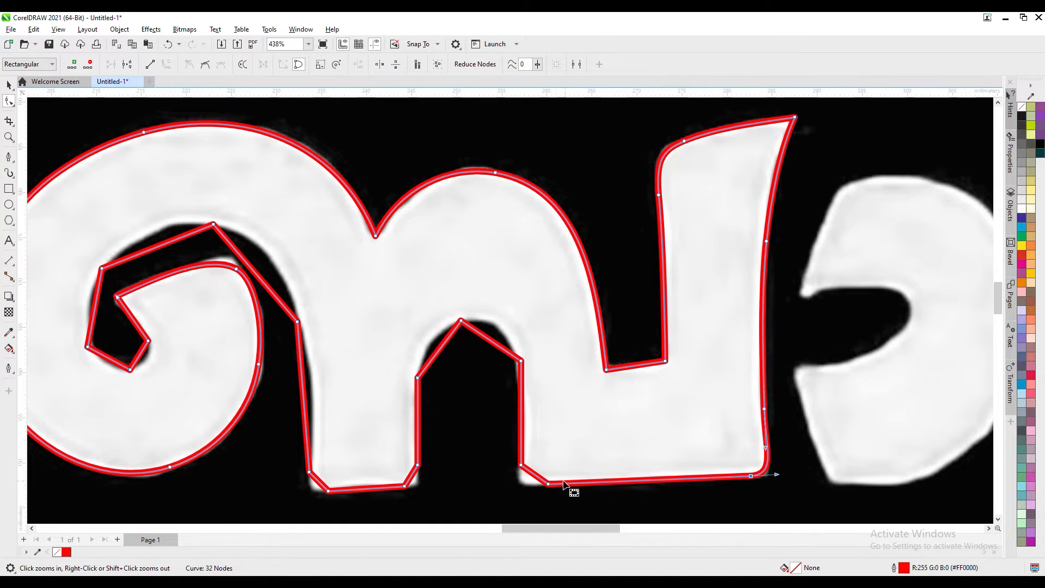
Round the bottom corner between the inner arch's right side and the letter's base
{"action": "double_click", "coordinate": [520, 448]}
{"action": "double_click", "coordinate": [521, 464]}
{"action": "left_click_drag", "start_coordinate": [528, 475], "coordinate": [524, 485]}
{"action": "double_click", "coordinate": [560, 483]}
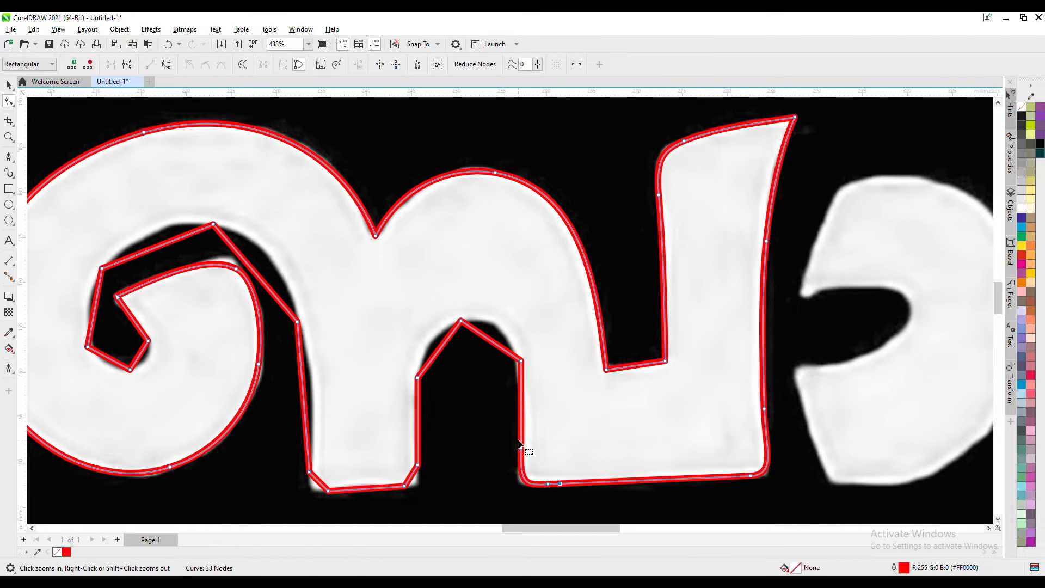
Bend the inner arch's segments into a smooth rounded opening and delete the surplus side nodes
{"action": "right_click", "coordinate": [492, 343]}
{"action": "left_click", "coordinate": [523, 418]}
{"action": "left_click_drag", "start_coordinate": [418, 377], "coordinate": [420, 378]}
{"action": "double_click", "coordinate": [460, 321]}
{"action": "mouse_move", "coordinate": [472, 333]}
{"action": "left_mouse_down"}
{"action": "mouse_move", "coordinate": [470, 302]}
{"action": "mouse_move", "coordinate": [464, 321]}
{"action": "left_mouse_up"}
{"action": "double_click", "coordinate": [464, 322]}
{"action": "left_click_drag", "start_coordinate": [420, 378], "coordinate": [417, 398]}
{"action": "left_click_drag", "start_coordinate": [521, 390], "coordinate": [521, 398]}
{"action": "left_click_drag", "start_coordinate": [510, 312], "coordinate": [510, 315]}
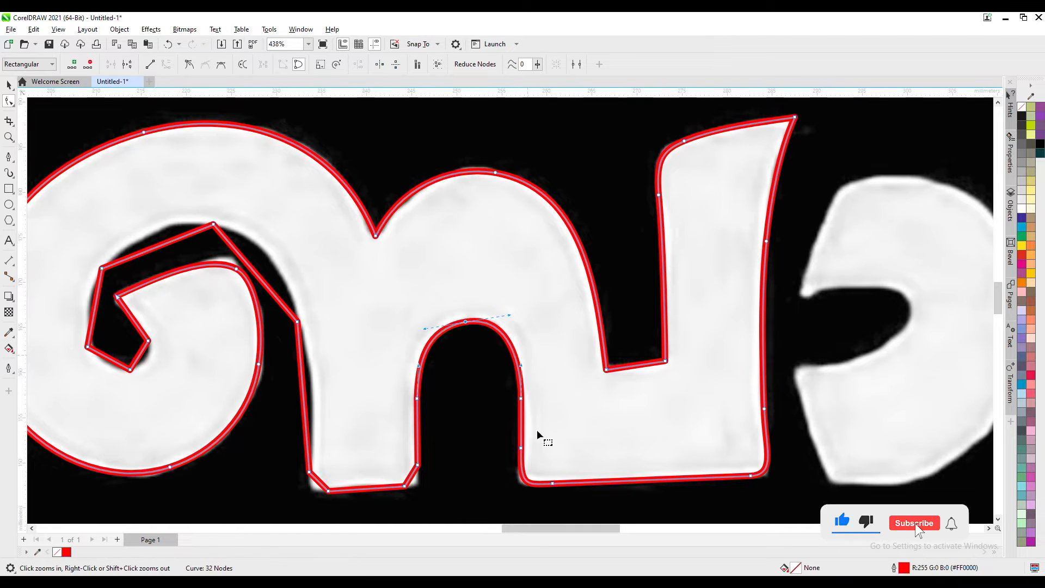
{"action": "key", "text": "Delete"}
Round both bottom corners of the letter's middle leg
{"action": "left_click_drag", "start_coordinate": [417, 452], "coordinate": [439, 474]}
{"action": "double_click", "coordinate": [417, 452]}
{"action": "right_click", "coordinate": [318, 481]}
{"action": "mouse_move", "coordinate": [309, 472]}
{"action": "left_mouse_down"}
{"action": "mouse_move", "coordinate": [308, 457]}
{"action": "mouse_move", "coordinate": [309, 472]}
{"action": "left_mouse_up"}
{"action": "left_click", "coordinate": [355, 355]}
Curve the middle leg's left edge up over the spiral's inner gap, removing the node at its peak
{"action": "left_click_drag", "start_coordinate": [297, 322], "coordinate": [308, 356]}
{"action": "left_click_drag", "start_coordinate": [247, 262], "coordinate": [273, 227]}
{"action": "double_click", "coordinate": [265, 250]}
{"action": "double_click", "coordinate": [213, 224]}
Curve the left and bottom of the spiral's inner gap around to the tip, removing the corner nodes, and finish node editing
{"action": "left_click_drag", "start_coordinate": [102, 268], "coordinate": [102, 270]}
{"action": "left_click_drag", "start_coordinate": [147, 249], "coordinate": [132, 221]}
{"action": "double_click", "coordinate": [134, 239]}
{"action": "left_click_drag", "start_coordinate": [102, 269], "coordinate": [89, 302]}
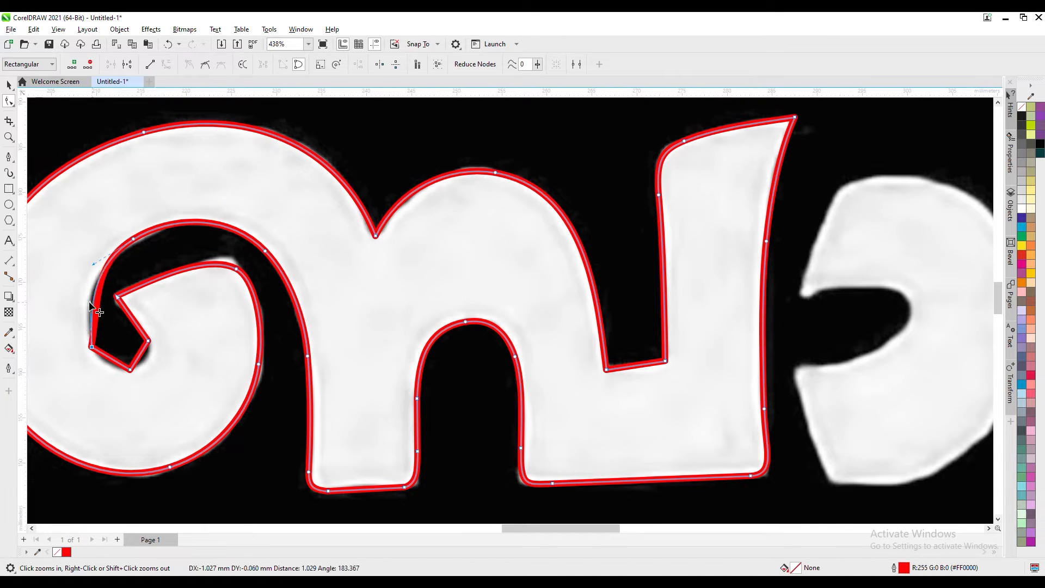
{"action": "left_click", "coordinate": [97, 350]}
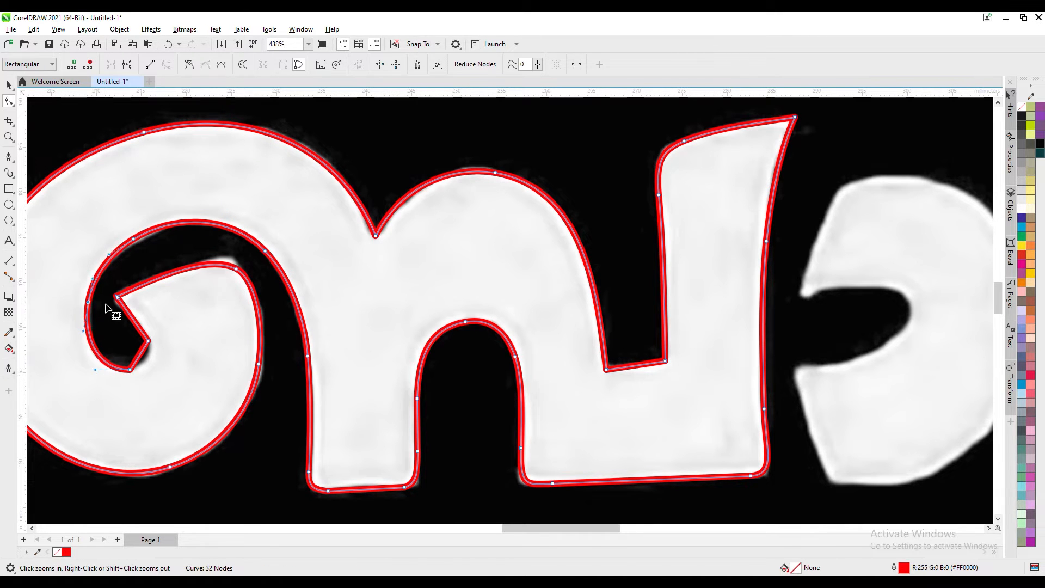
{"action": "double_click", "coordinate": [147, 343]}
{"action": "key", "text": "space"}
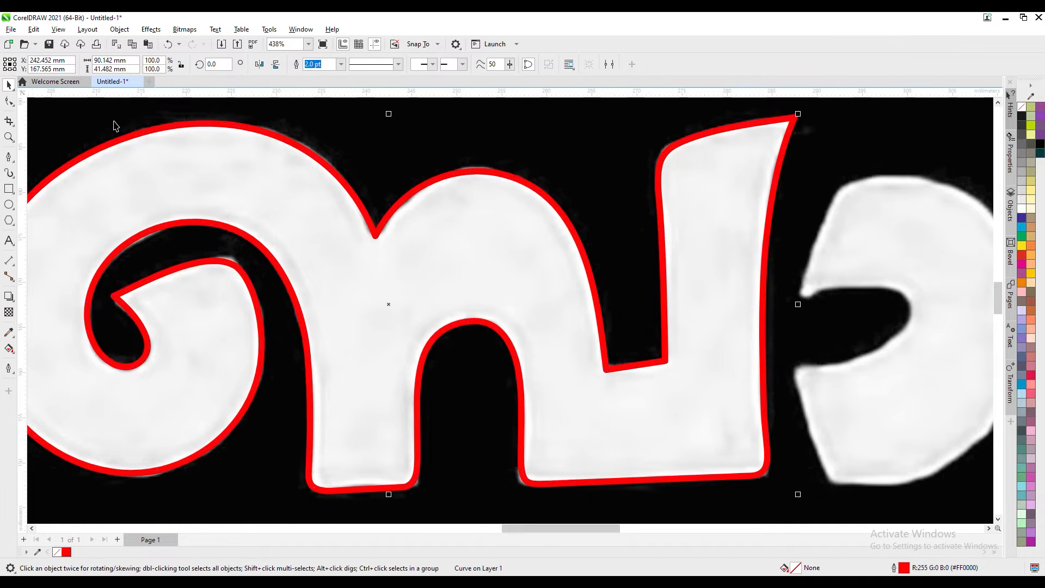
Trace a closed straight-segment outline around the reversed-C letter with the Pen tool, including its inner opening
{"action": "scroll", "coordinate": [228, 172], "scroll_direction": "down", "scroll_amount": 2}
{"action": "key", "text": "p"}
{"action": "left_click", "coordinate": [526, 270]}
{"action": "left_click", "coordinate": [551, 330]}
{"action": "left_click", "coordinate": [619, 313]}
{"action": "left_click", "coordinate": [648, 250]}
{"action": "left_click", "coordinate": [613, 182]}
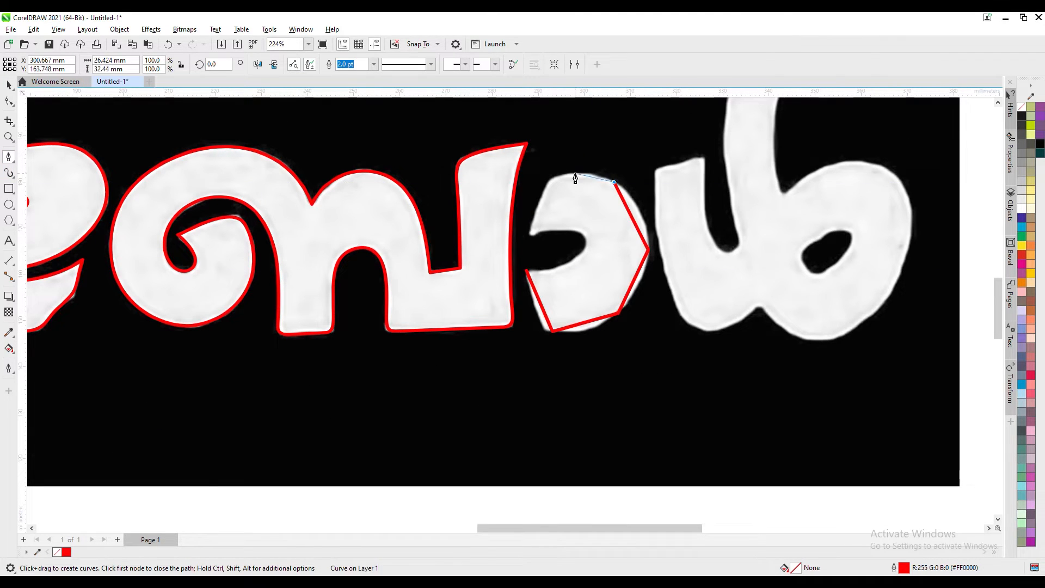
{"action": "left_click", "coordinate": [527, 237]}
{"action": "left_click", "coordinate": [561, 231]}
{"action": "left_click", "coordinate": [584, 249]}
{"action": "left_click", "coordinate": [556, 266]}
{"action": "left_click", "coordinate": [526, 270]}
Round the reversed C's upper-left corner and top edge with the Shape tool, removing the corner nodes
{"action": "key", "text": "F10"}
{"action": "scroll", "coordinate": [730, 202], "scroll_direction": "up", "scroll_amount": 2}
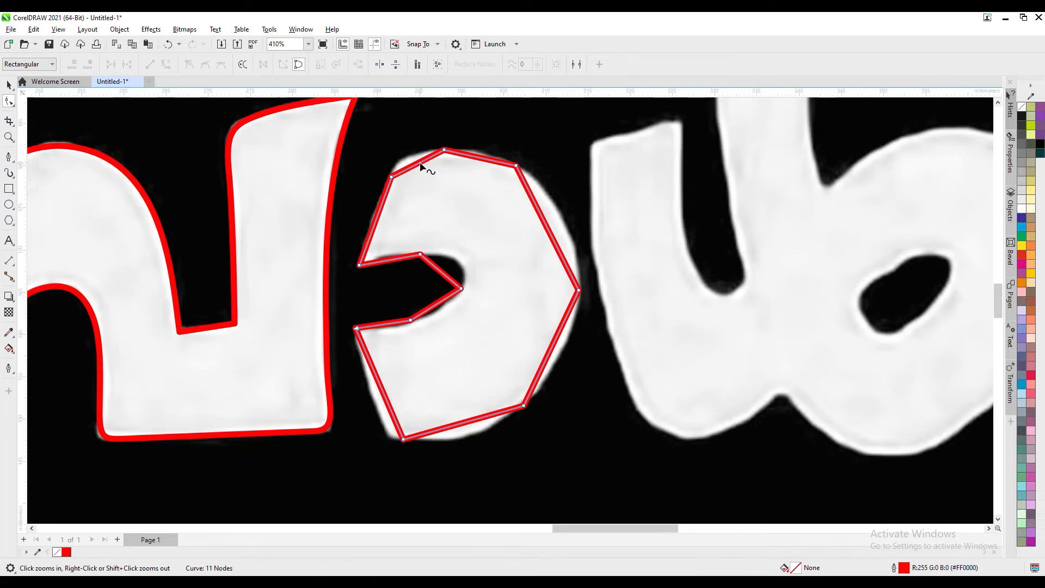
{"action": "double_click", "coordinate": [435, 163]}
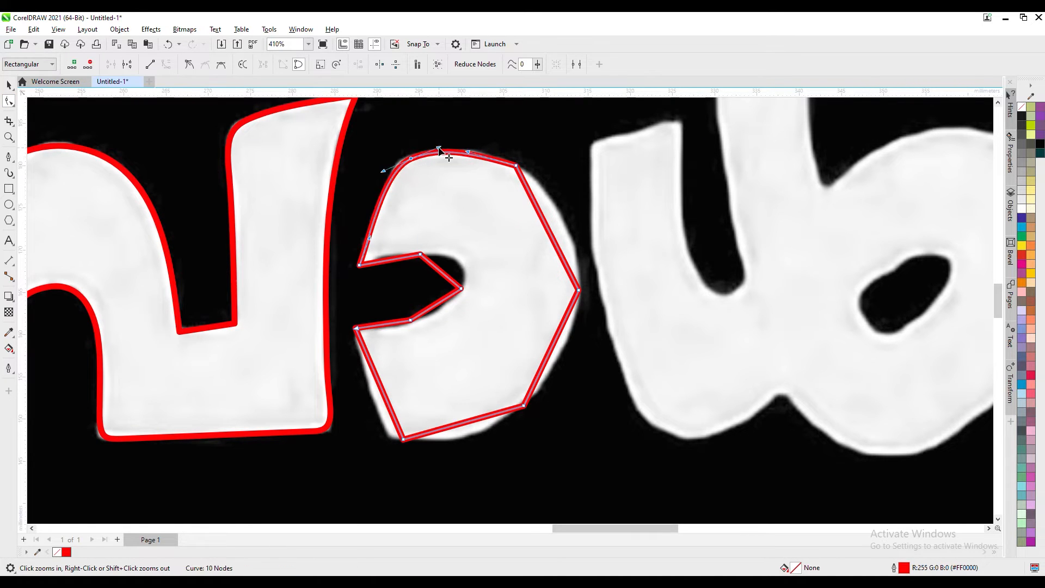
{"action": "double_click", "coordinate": [516, 165]}
{"action": "left_click", "coordinate": [472, 155]}
Bend the reversed C's right side and bottom edge to follow the letter
{"action": "left_click_drag", "start_coordinate": [579, 290], "coordinate": [567, 229]}
{"action": "left_click_drag", "start_coordinate": [524, 406], "coordinate": [566, 361]}
{"action": "left_click", "coordinate": [403, 438]}
{"action": "mouse_move", "coordinate": [475, 418]}
{"action": "left_mouse_down"}
{"action": "mouse_move", "coordinate": [472, 445]}
{"action": "mouse_move", "coordinate": [448, 450]}
{"action": "mouse_move", "coordinate": [481, 444]}
{"action": "left_mouse_up"}
Round the reversed C's lower-left corner and curve its inner opening, removing surplus nodes
{"action": "double_click", "coordinate": [403, 438]}
{"action": "double_click", "coordinate": [380, 413]}
{"action": "left_click", "coordinate": [371, 384]}
{"action": "double_click", "coordinate": [410, 320]}
{"action": "left_click_drag", "start_coordinate": [425, 319], "coordinate": [490, 252]}
Trace a closed straight-segment outline around the last letter with the Pen tool, including its tall stem and rounded bowl
{"action": "scroll", "coordinate": [410, 278], "scroll_direction": "down", "scroll_amount": 2}
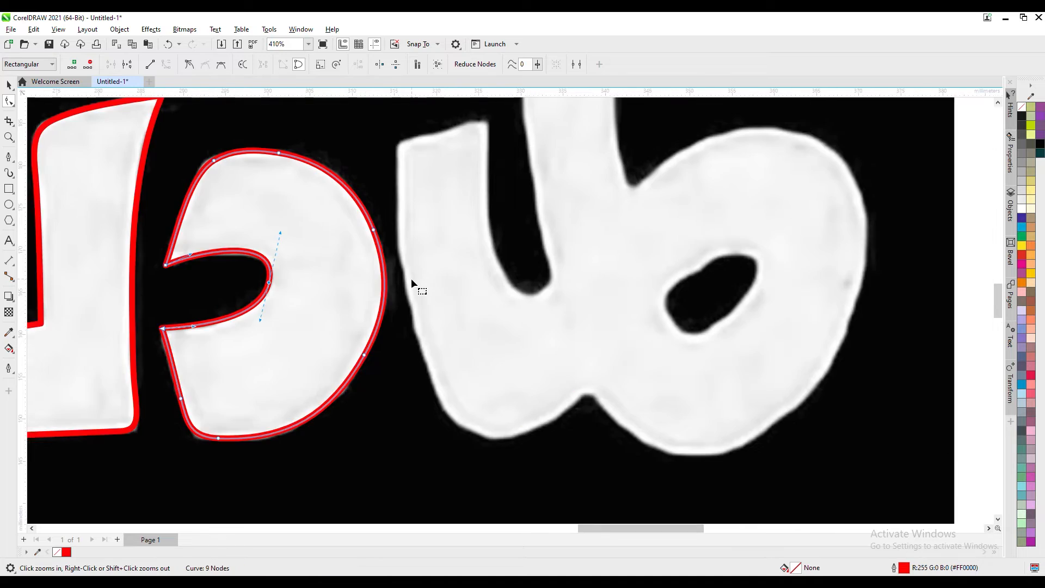
{"action": "left_click", "coordinate": [8, 157]}
{"action": "left_click", "coordinate": [381, 216]}
{"action": "left_click", "coordinate": [329, 228]}
{"action": "left_click", "coordinate": [330, 381]}
{"action": "left_click", "coordinate": [384, 440]}
{"action": "left_click", "coordinate": [526, 451]}
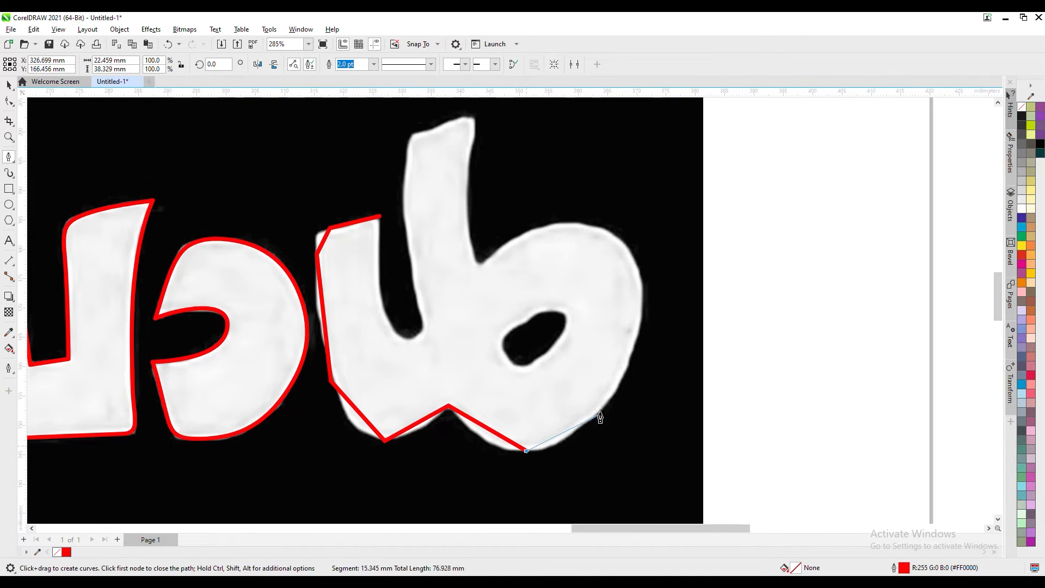
{"action": "left_click", "coordinate": [614, 390]}
{"action": "left_click", "coordinate": [636, 266]}
{"action": "left_click", "coordinate": [555, 223]}
{"action": "left_click", "coordinate": [479, 265]}
{"action": "left_click", "coordinate": [464, 207]}
{"action": "left_click", "coordinate": [475, 113]}
{"action": "left_click", "coordinate": [422, 133]}
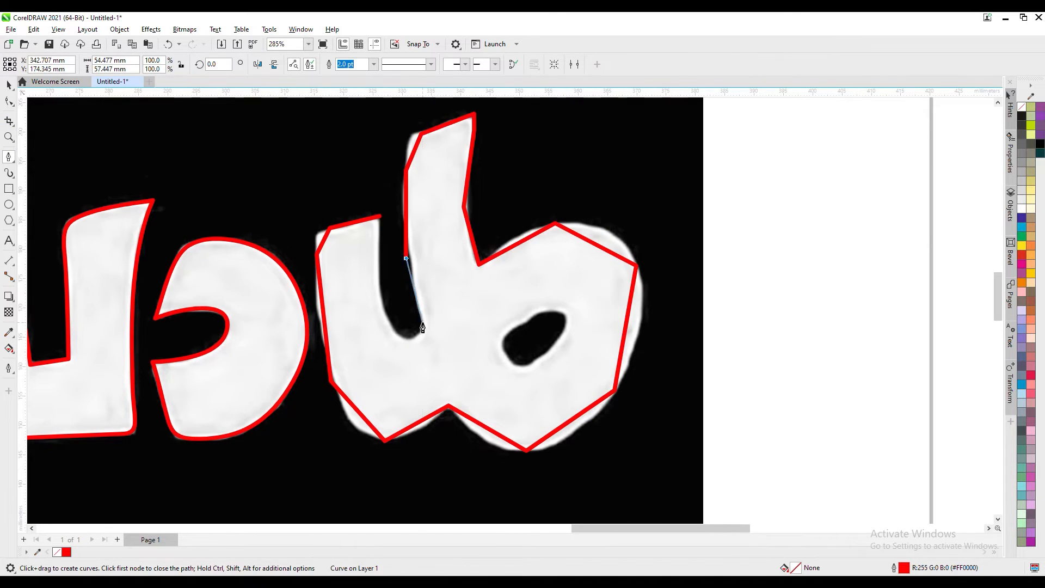
{"action": "left_click", "coordinate": [380, 217]}
Curve the last letter's inner U-shaped notch and round the tall stem's upper-left corner with the Shape tool, removing surplus nodes
{"action": "key", "text": "F10"}
{"action": "left_click_drag", "start_coordinate": [396, 322], "coordinate": [384, 345]}
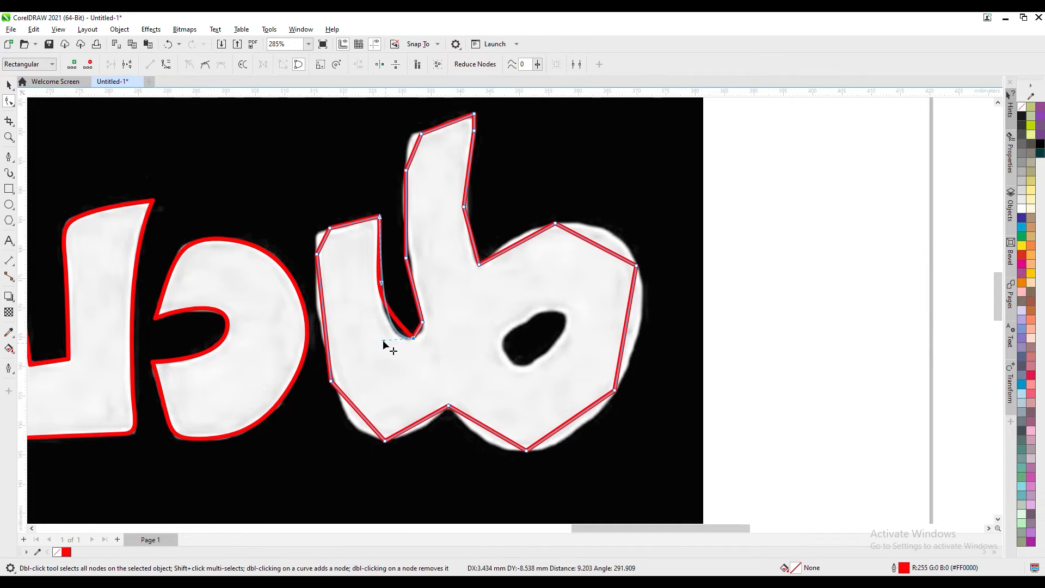
{"action": "left_click", "coordinate": [412, 336]}
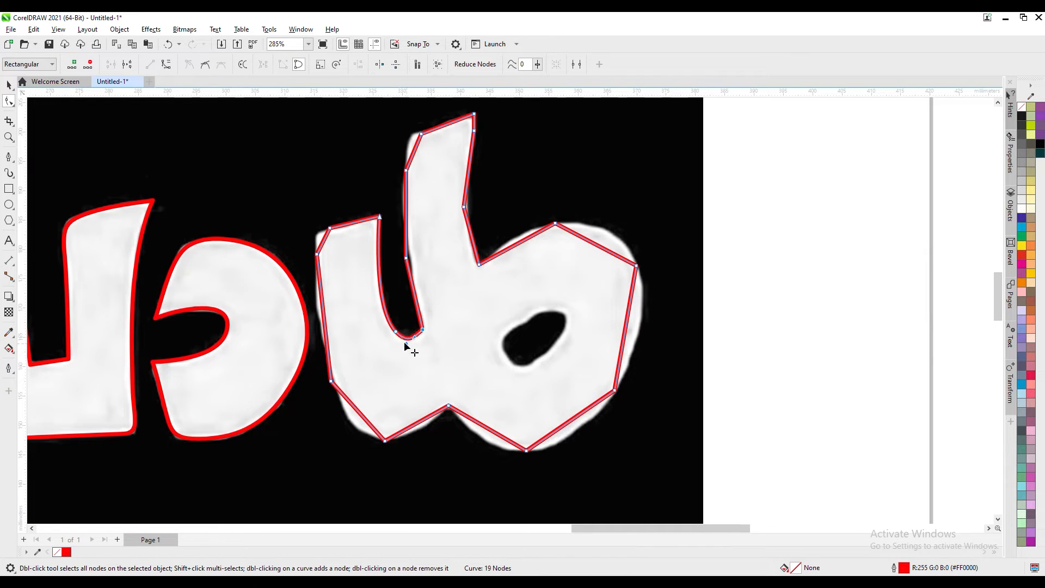
{"action": "left_click_drag", "start_coordinate": [405, 338], "coordinate": [408, 336]}
{"action": "left_click_drag", "start_coordinate": [414, 297], "coordinate": [424, 277]}
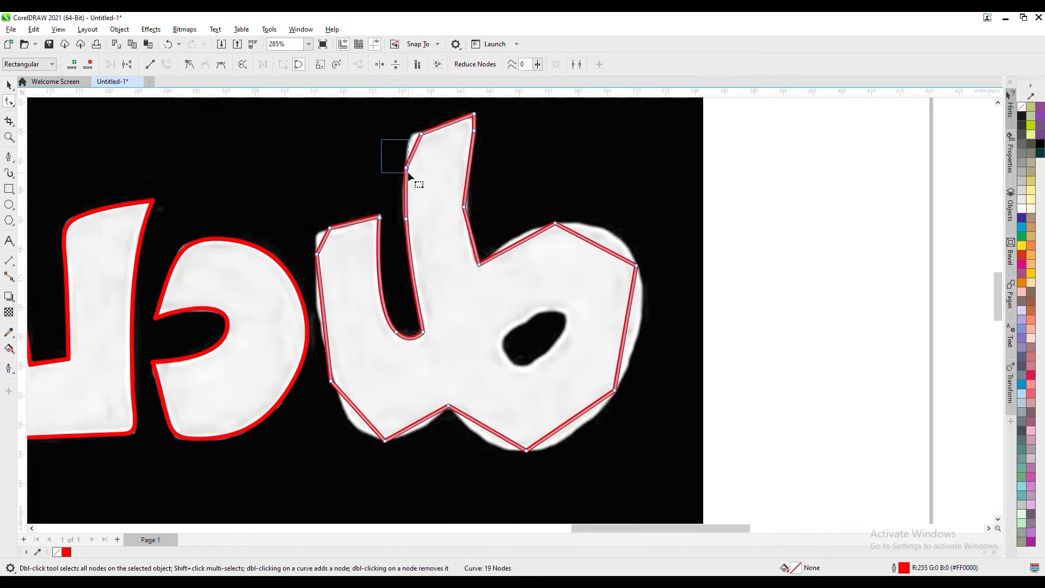
{"action": "mouse_move", "coordinate": [410, 175]}
{"action": "left_mouse_down"}
{"action": "mouse_move", "coordinate": [411, 140]}
{"action": "mouse_move", "coordinate": [416, 155]}
{"action": "left_mouse_up"}
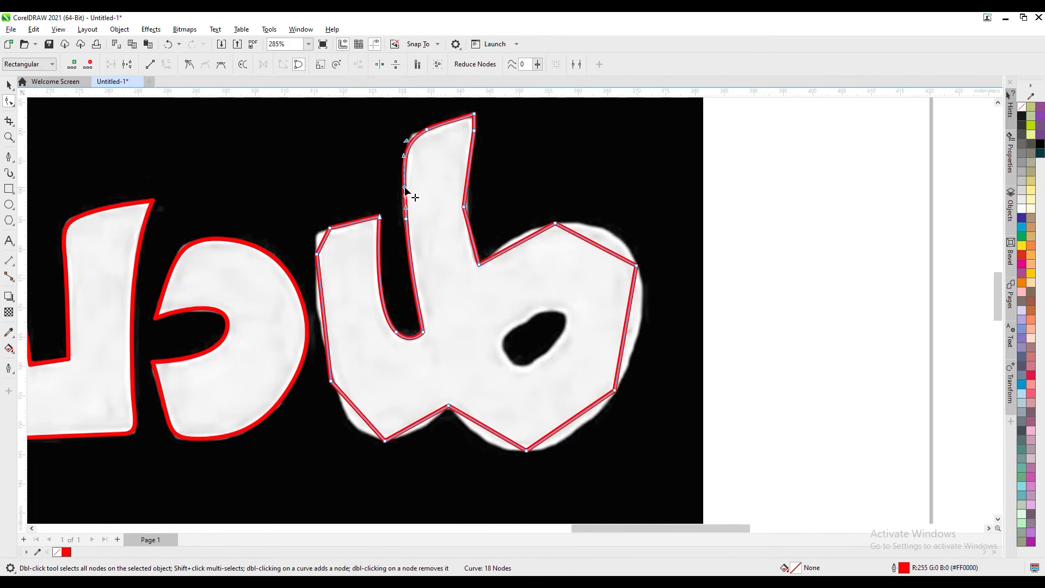
Bend the tall stem's right edge into a curve down to the junction with the bowl, removing surplus nodes
{"action": "left_click_drag", "start_coordinate": [474, 114], "coordinate": [474, 114]}
{"action": "right_click", "coordinate": [477, 194]}
{"action": "left_click", "coordinate": [503, 214]}
{"action": "right_click", "coordinate": [475, 183]}
{"action": "left_click", "coordinate": [500, 259]}
{"action": "left_click_drag", "start_coordinate": [475, 183], "coordinate": [477, 268]}
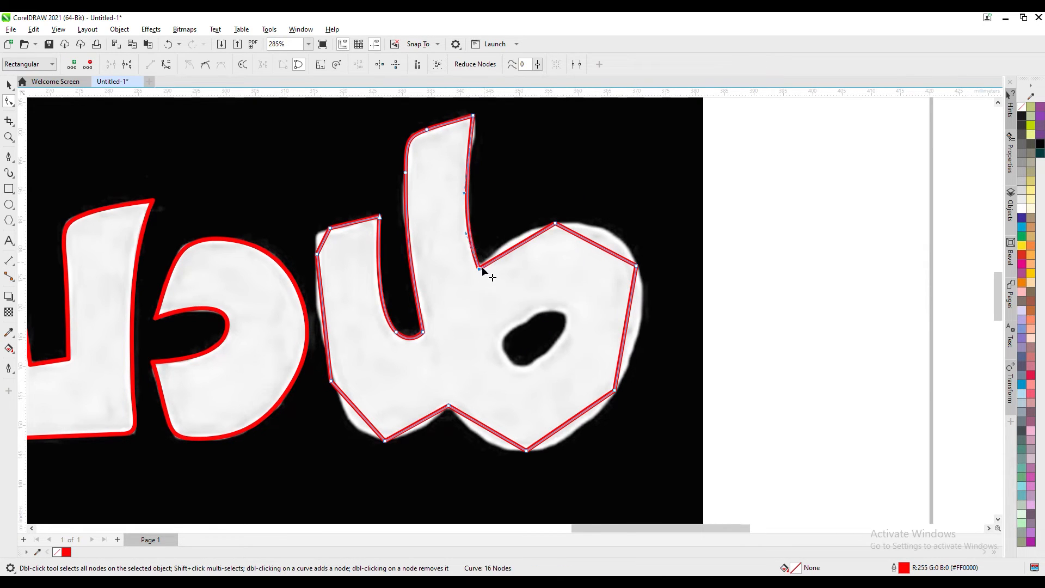
Round the bowl's top, right side and bottom to follow the letter, removing the corner nodes
{"action": "double_click", "coordinate": [555, 224]}
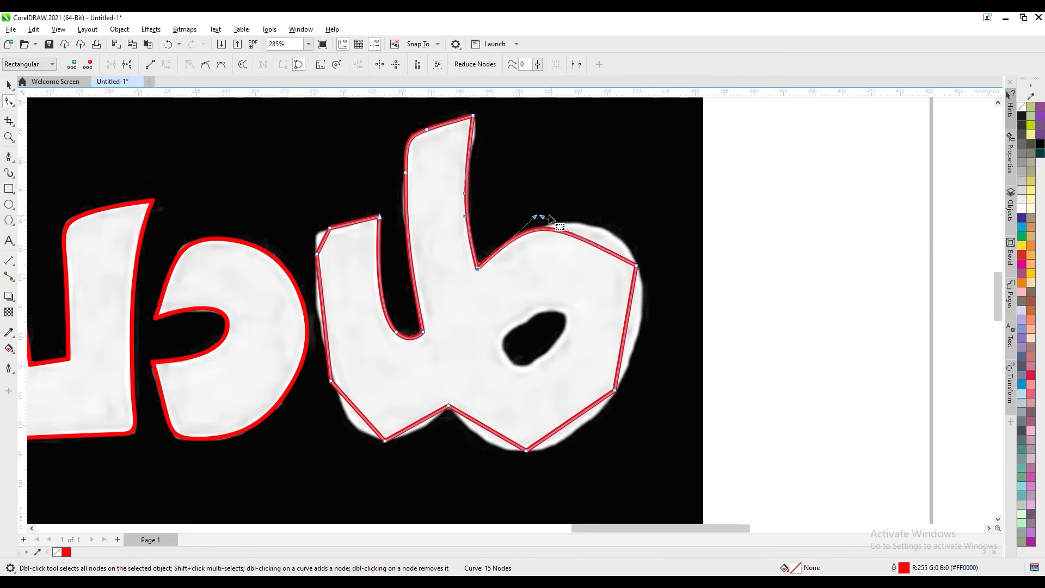
{"action": "left_click_drag", "start_coordinate": [542, 217], "coordinate": [616, 205]}
{"action": "left_click_drag", "start_coordinate": [626, 384], "coordinate": [639, 317]}
{"action": "double_click", "coordinate": [526, 451]}
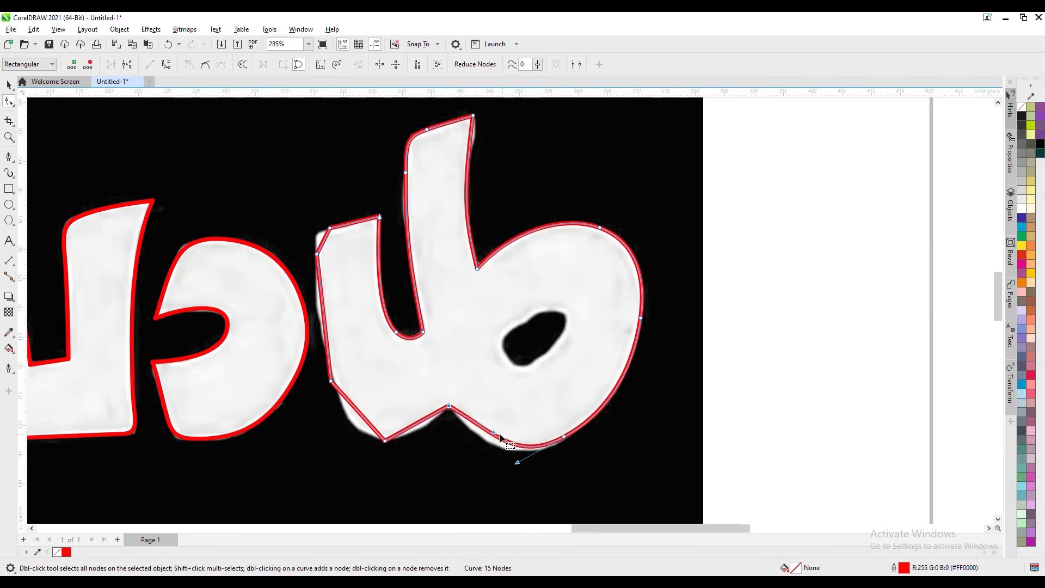
Curve the last letter's lower-left lobe, left side and upper-left corner, removing the surplus nodes
{"action": "right_click", "coordinate": [405, 430]}
{"action": "left_click", "coordinate": [425, 304]}
{"action": "mouse_move", "coordinate": [382, 445]}
{"action": "left_mouse_down"}
{"action": "mouse_move", "coordinate": [362, 455]}
{"action": "mouse_move", "coordinate": [370, 434]}
{"action": "left_mouse_up"}
{"action": "double_click", "coordinate": [330, 381]}
{"action": "left_click", "coordinate": [345, 226]}
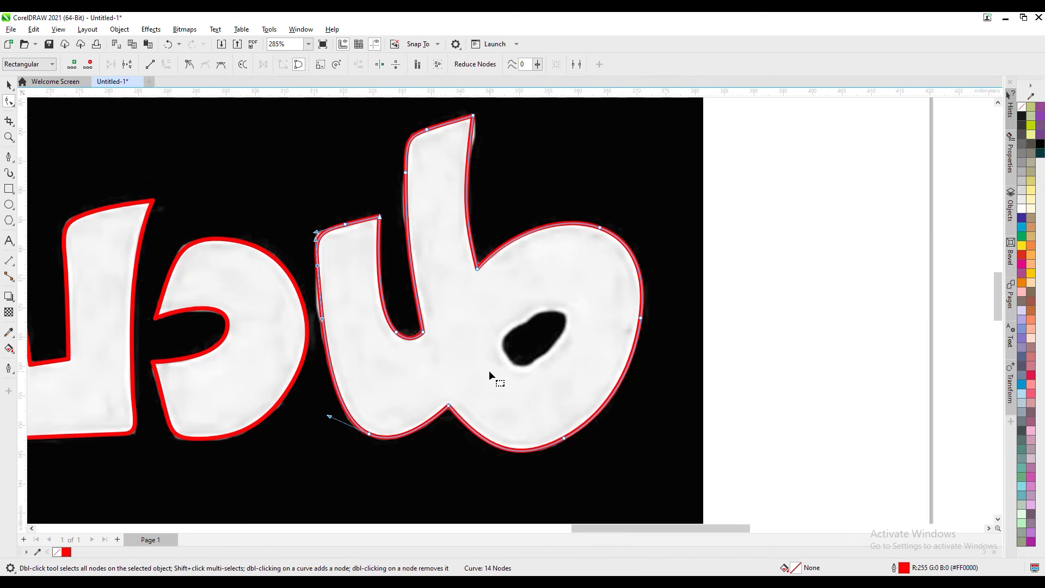
Trace a closed straight-segment outline around the oval hole in the last letter's bowl with the Pen tool
{"action": "key", "text": "F5"}
{"action": "left_click", "coordinate": [497, 337]}
{"action": "left_click", "coordinate": [531, 362]}
{"action": "left_click", "coordinate": [556, 347]}
{"action": "left_click", "coordinate": [568, 322]}
{"action": "left_click", "coordinate": [556, 308]}
{"action": "left_click", "coordinate": [536, 311]}
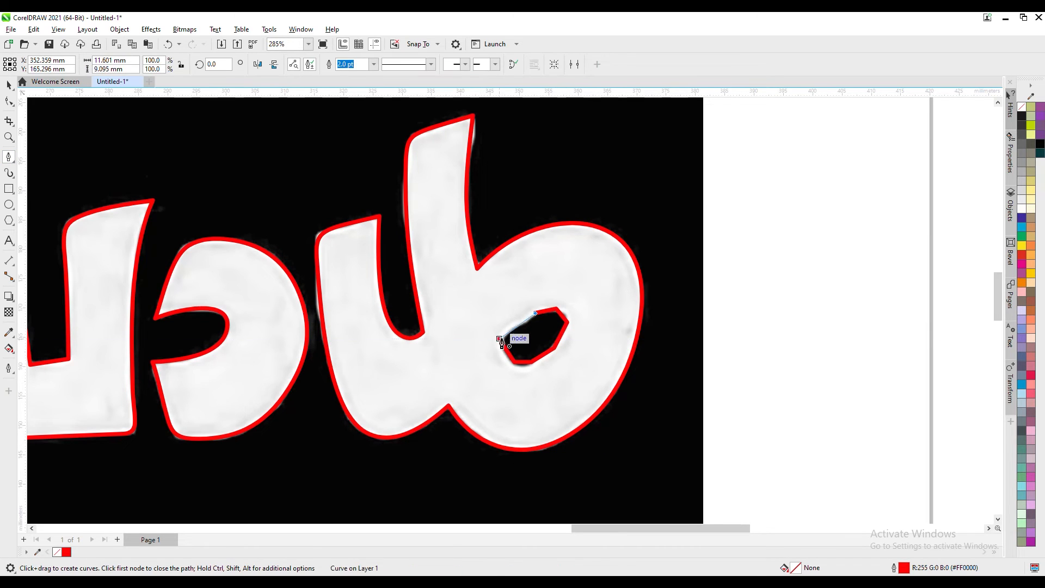
{"action": "left_click", "coordinate": [498, 338]}
Refine the curve where the stem meets the bowl and smooth the hole's outline into an oval with fewer nodes
{"action": "key", "text": "F10"}
{"action": "left_click", "coordinate": [480, 265]}
{"action": "left_click_drag", "start_coordinate": [466, 262], "coordinate": [464, 242]}
{"action": "right_click", "coordinate": [518, 325]}
{"action": "left_click", "coordinate": [568, 323]}
{"action": "right_click", "coordinate": [518, 361]}
{"action": "left_click", "coordinate": [537, 376]}
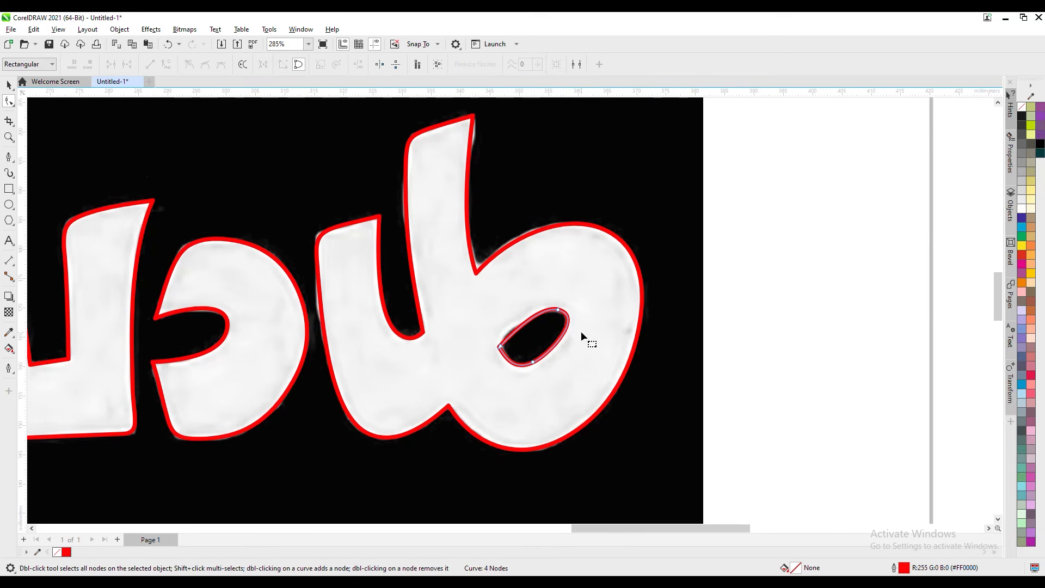
{"action": "double_click", "coordinate": [574, 310]}
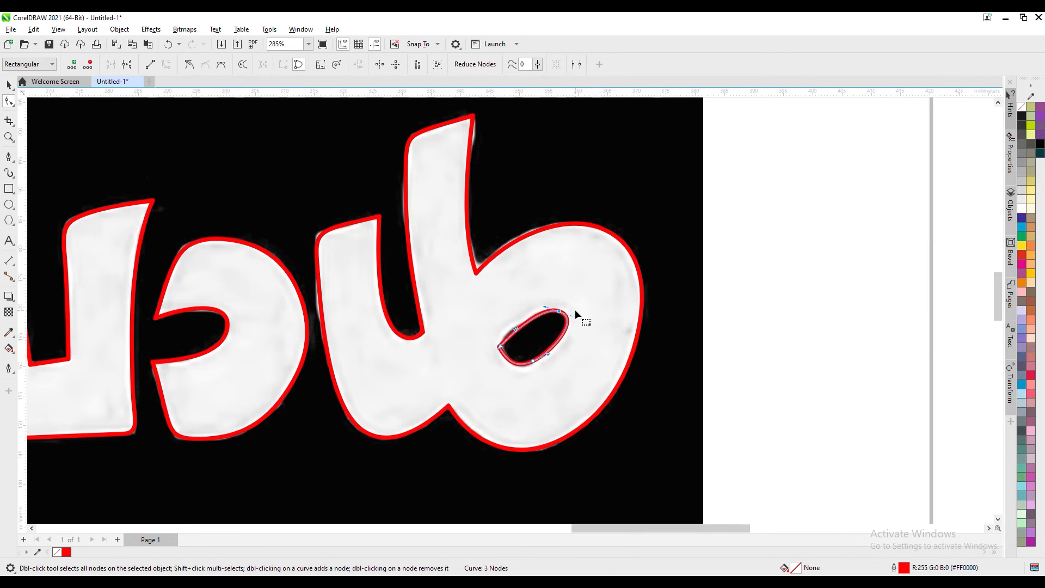
Select all the traced letter outlines and combine them into one curve
{"action": "left_click", "coordinate": [9, 86]}
{"action": "left_click", "coordinate": [497, 257]}
{"action": "scroll", "coordinate": [420, 163], "scroll_direction": "down", "scroll_amount": 5}
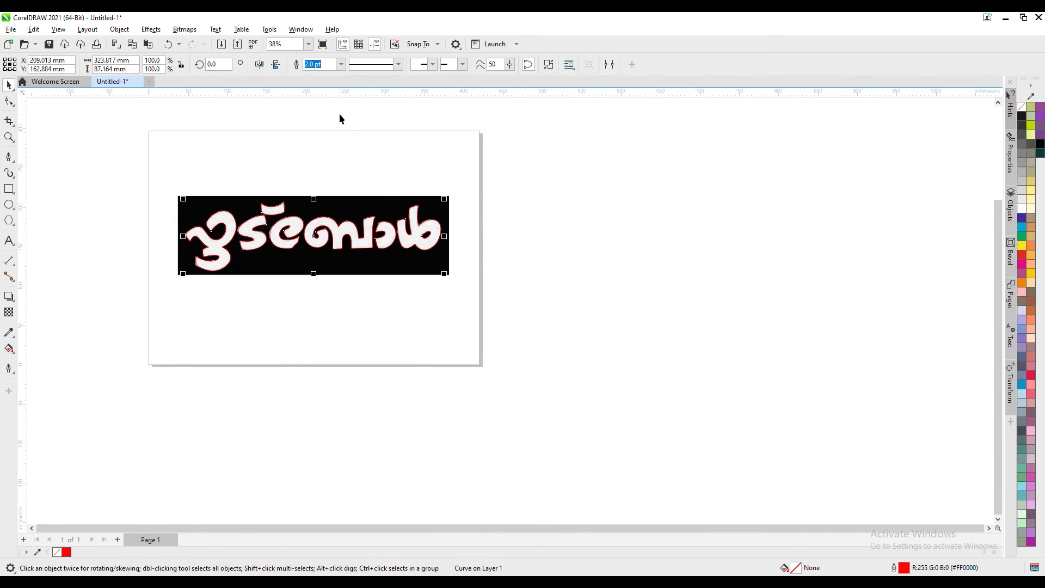
Fill the combined lettering with green (C100 Y100) and move it below the black image
{"action": "left_click", "coordinate": [1021, 237]}
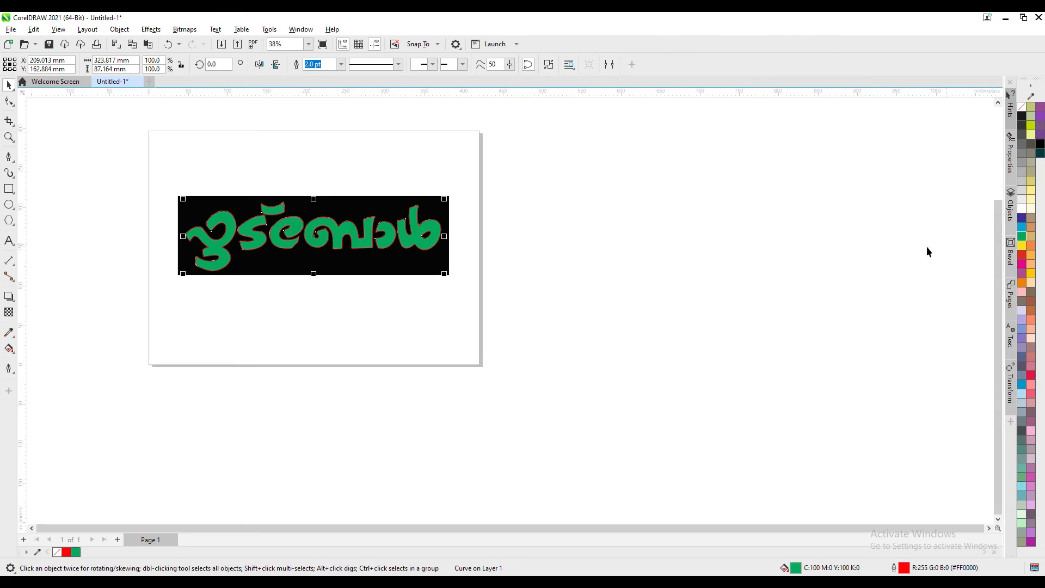
{"action": "left_click_drag", "start_coordinate": [341, 229], "coordinate": [345, 296]}
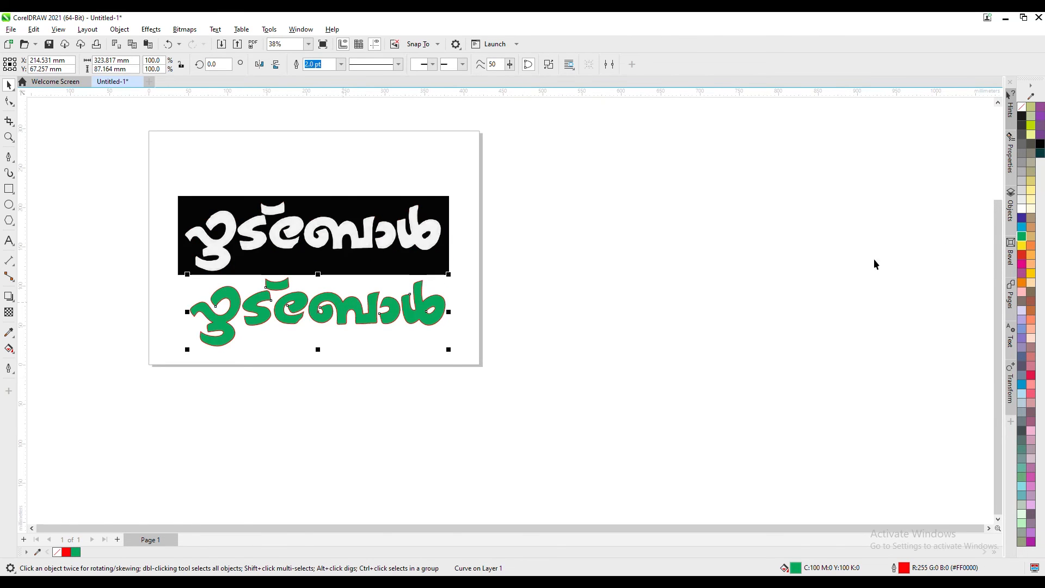
Recolor the lettering's fill to cyan (C100) and remove its red outline
{"action": "right_click", "coordinate": [1022, 110]}
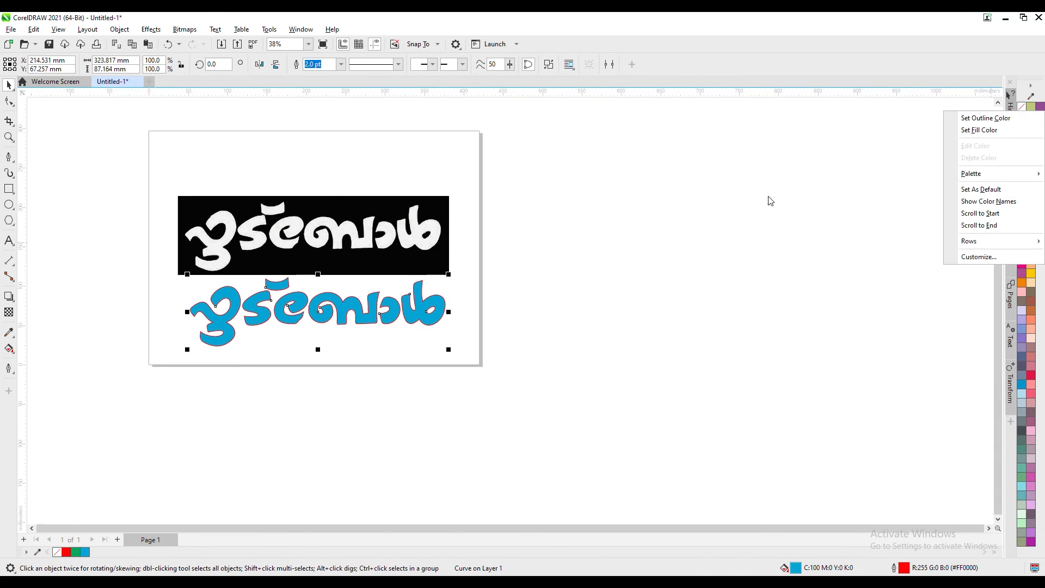
{"action": "left_click", "coordinate": [996, 122]}
{"action": "left_click", "coordinate": [748, 201]}
{"action": "key", "text": "F2"}
{"action": "left_click_drag", "start_coordinate": [156, 252], "coordinate": [484, 371]}
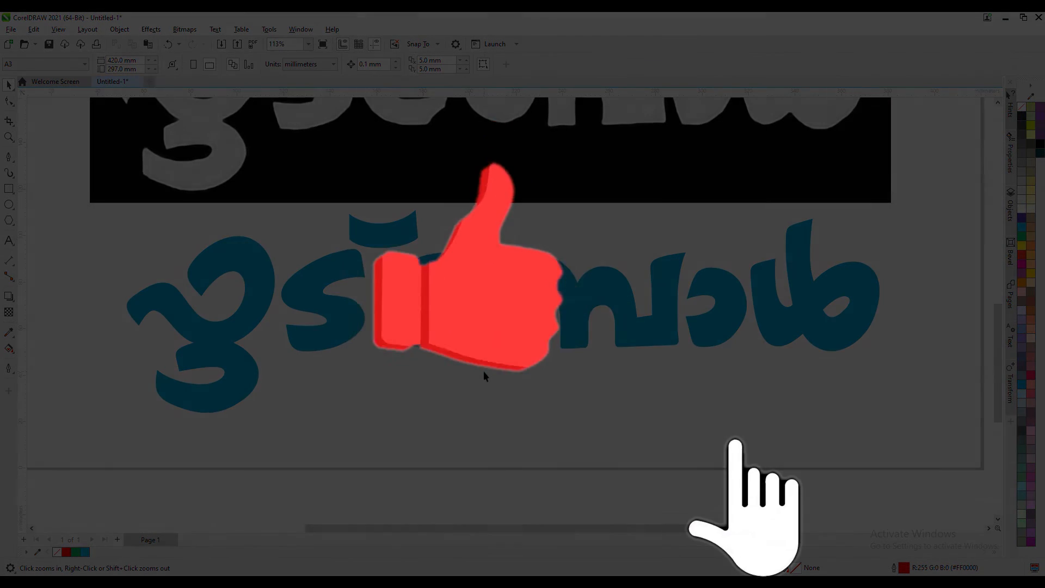